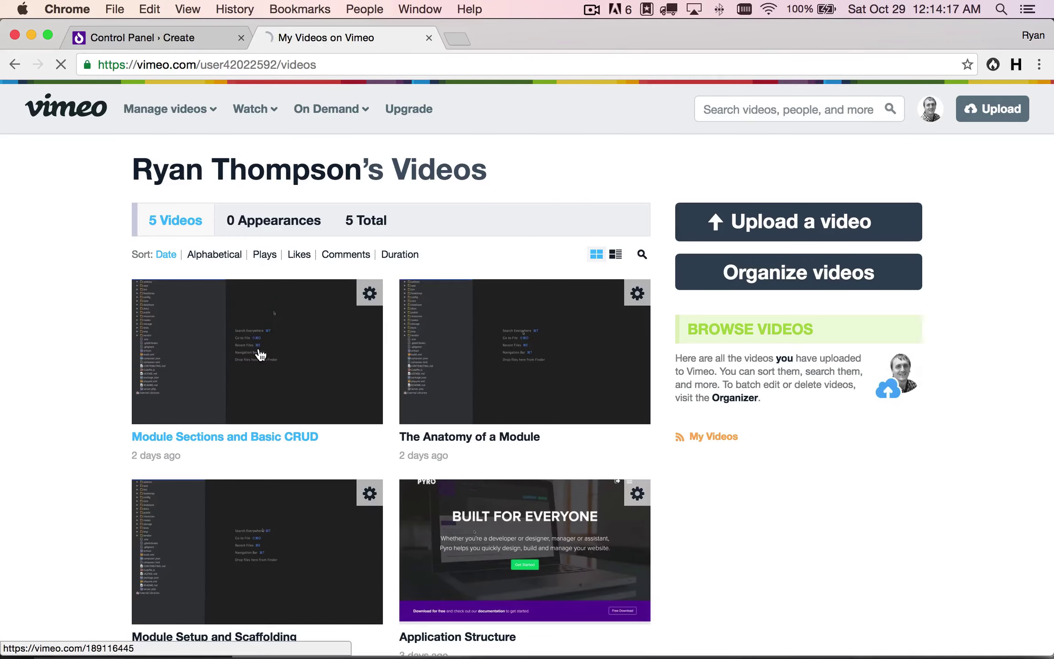
Step: Copy the Vimeo address of "Module Sections and Basic CRUD" and paste it as the new entry's video URL in the control panel
left_click(261, 356)
left_click(411, 65)
key("super+c")
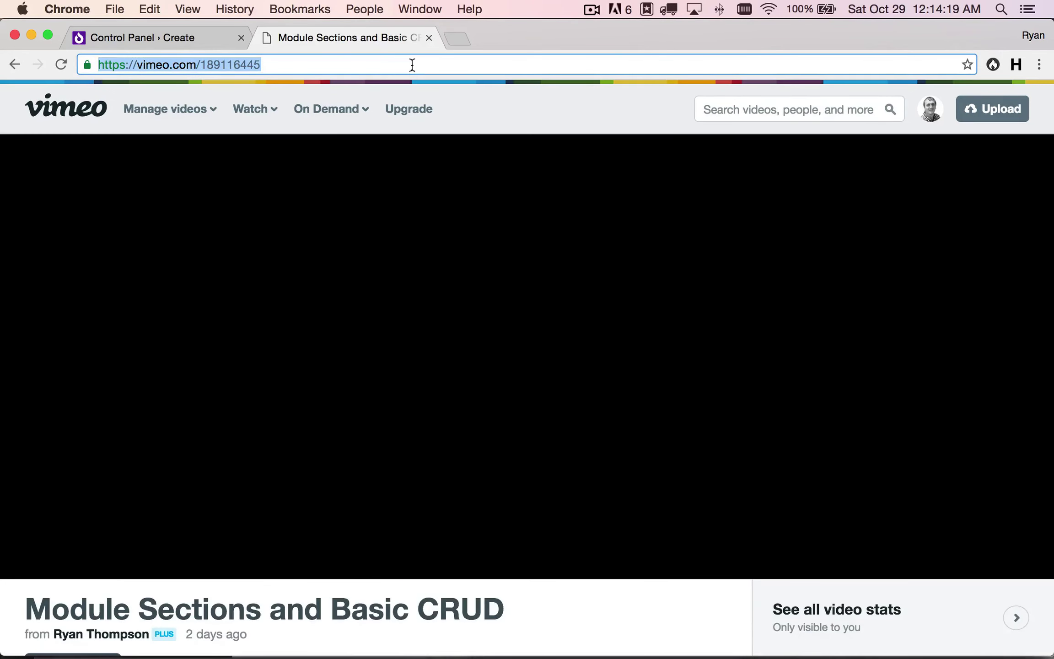
key("super+w")
key("super+v")
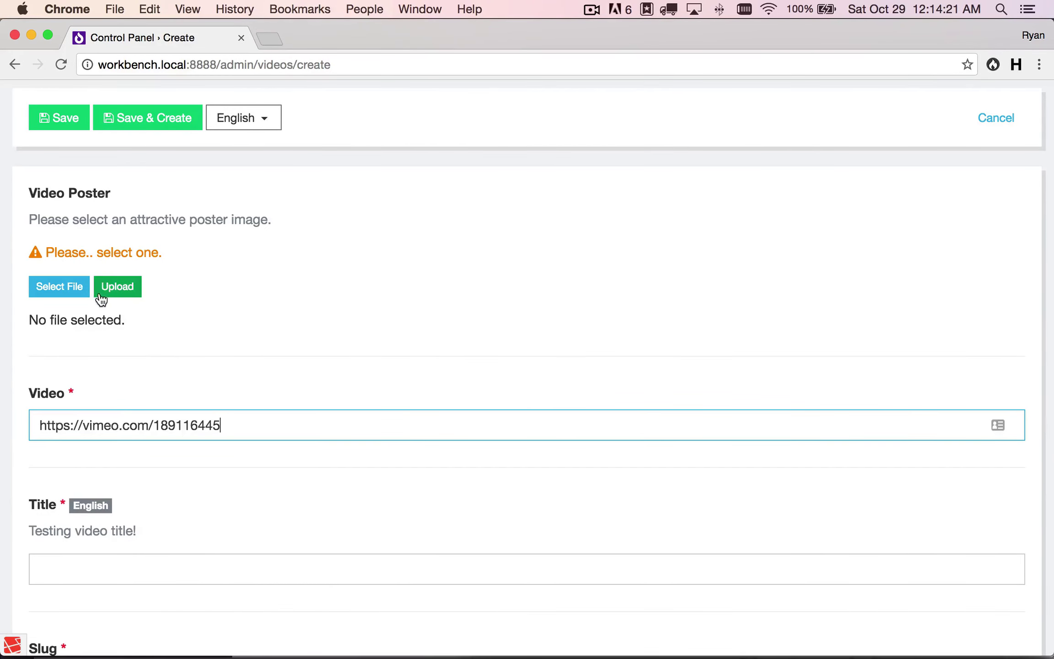
Step: Upload running-shoes.png from Downloads into the Images folder and select it as the video poster
left_click(71, 288)
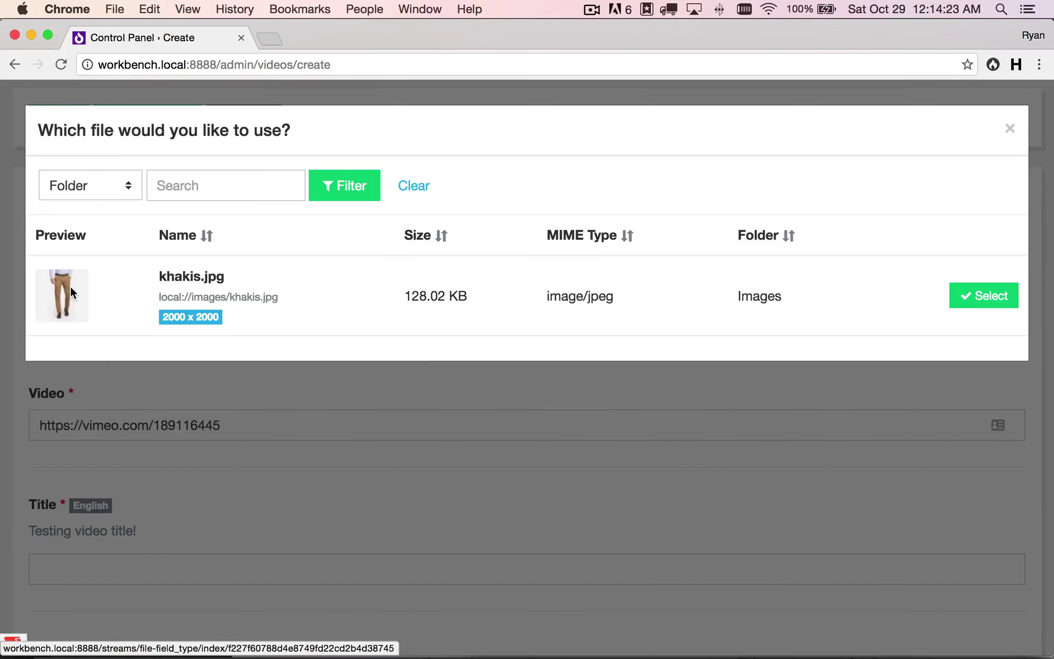
left_click(401, 405)
left_click(120, 289)
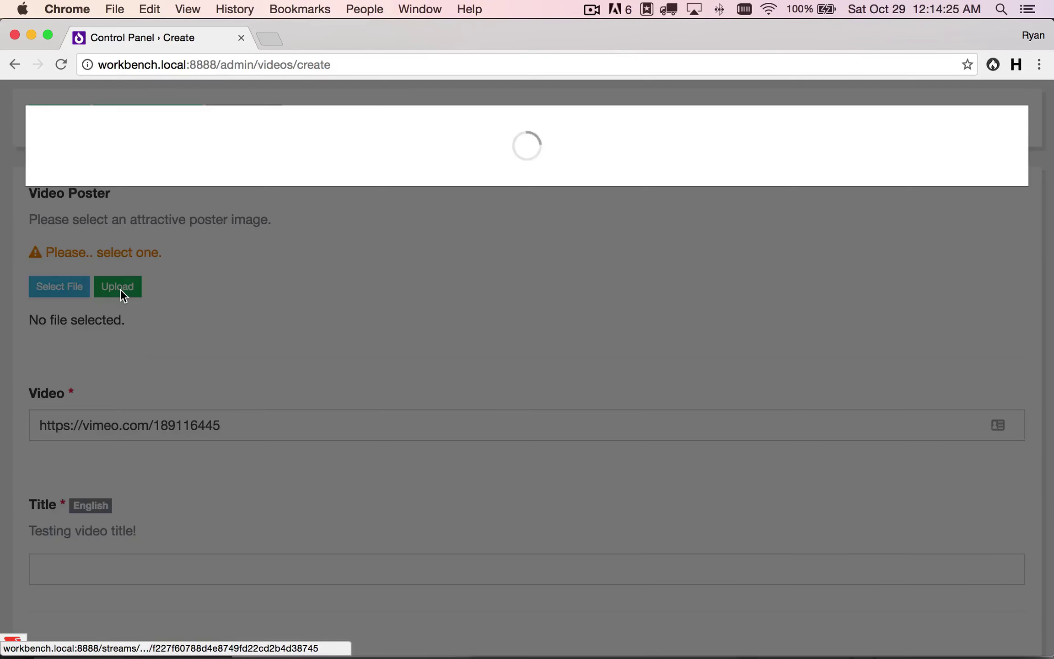
left_click(133, 192)
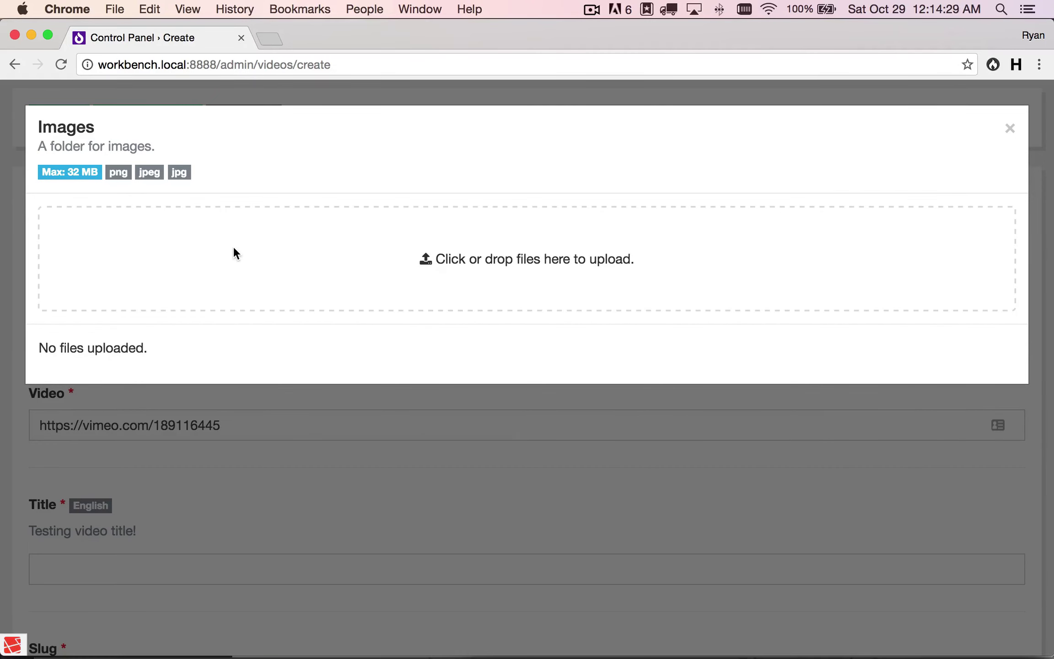
left_click(233, 250)
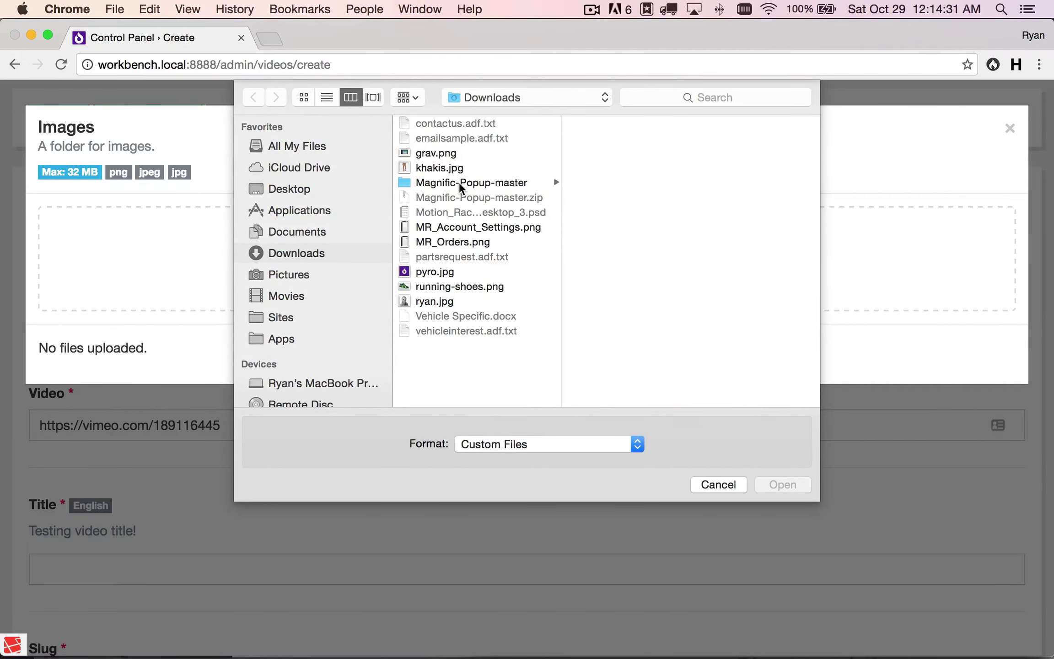
double_click(427, 286)
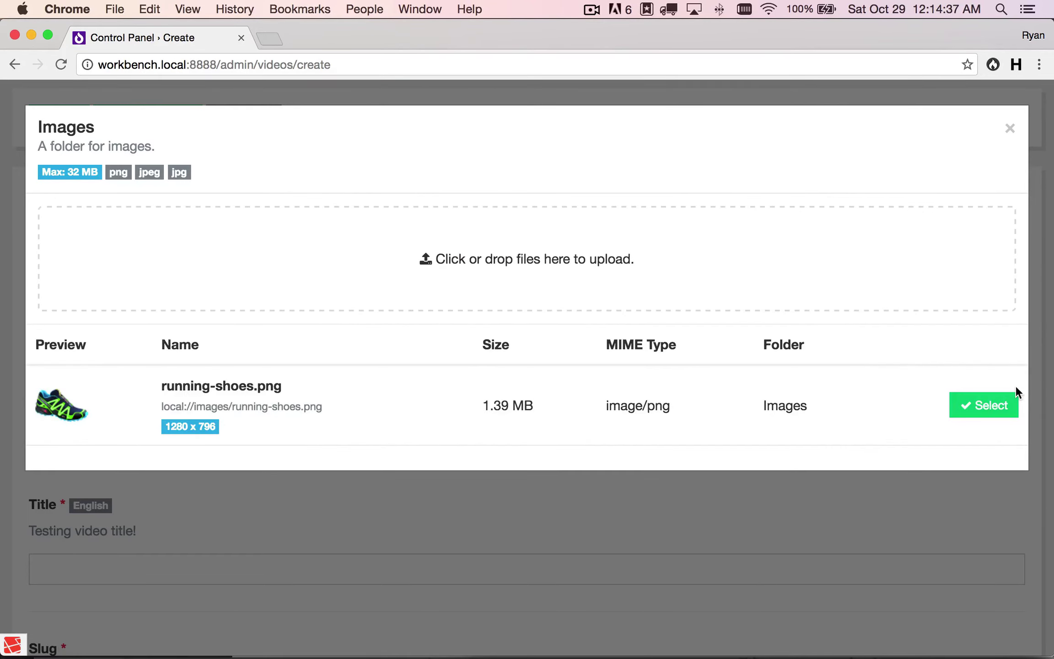
left_click(985, 405)
Step: Enter "Test Video" as the video's title and "Test Description" as its description
scroll(343, 340, "down", 6)
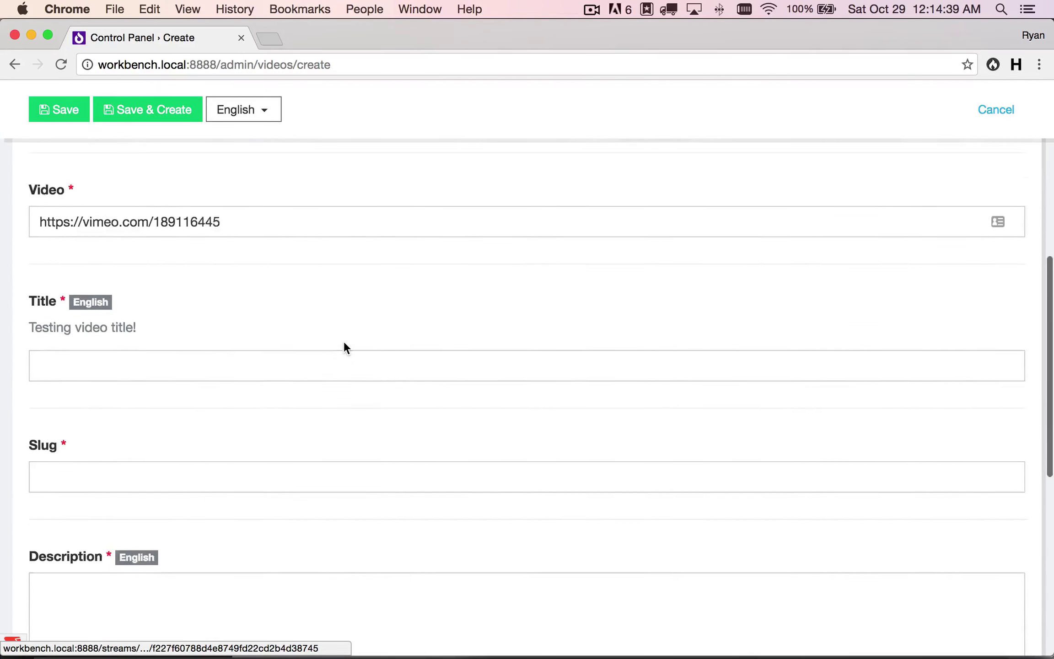
left_click(196, 334)
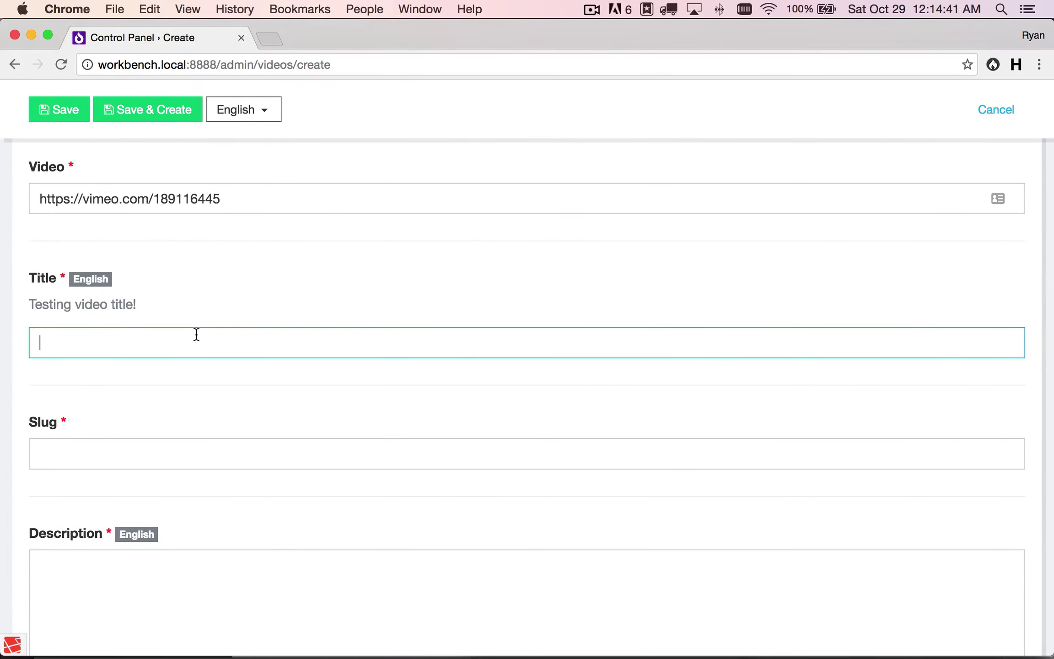
type("Test Video")
key("Tab")
scroll(190, 454, "down", 3)
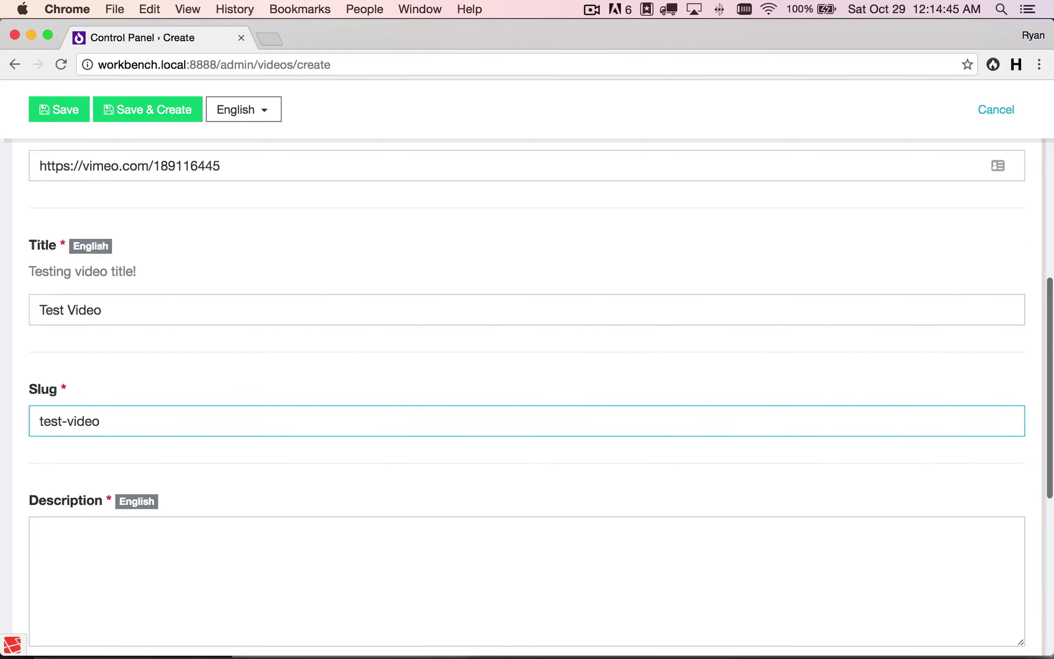
left_click(190, 458)
type("Test Description")
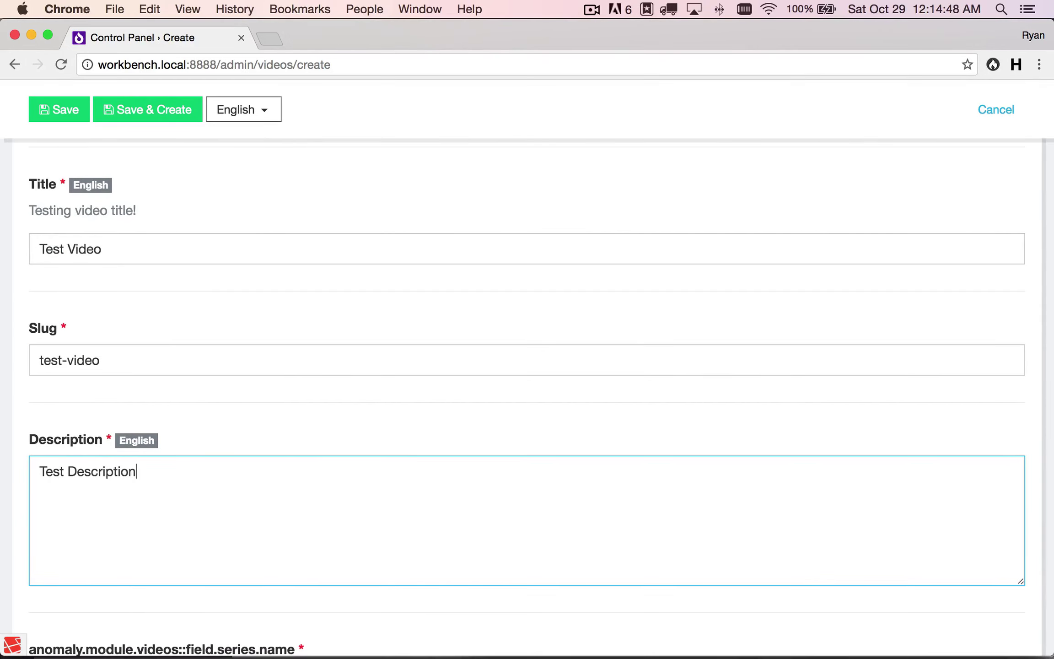
Step: Check the series field of the new video form for available options
scroll(527, 398, "down", 2)
scroll(186, 479, "down", 5)
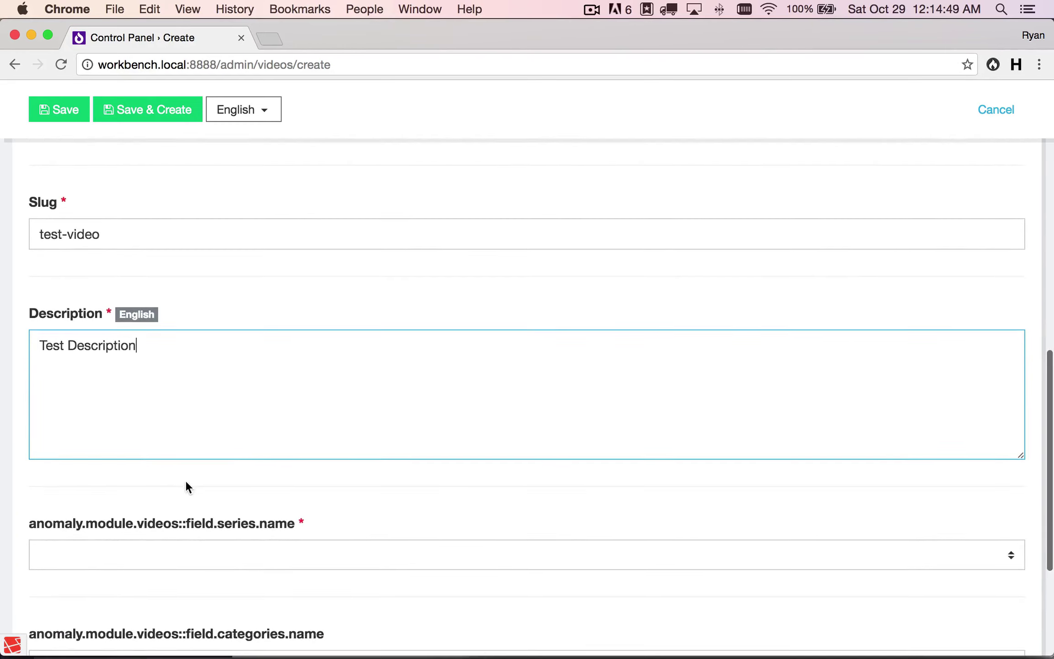
left_click(218, 402)
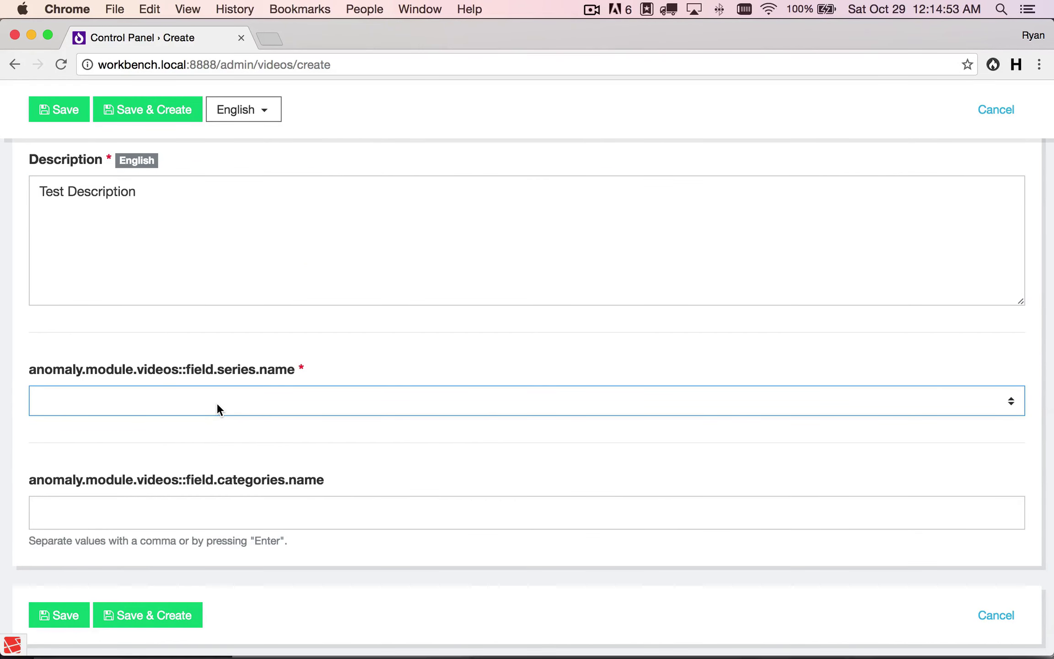
scroll(182, 360, "up", 2)
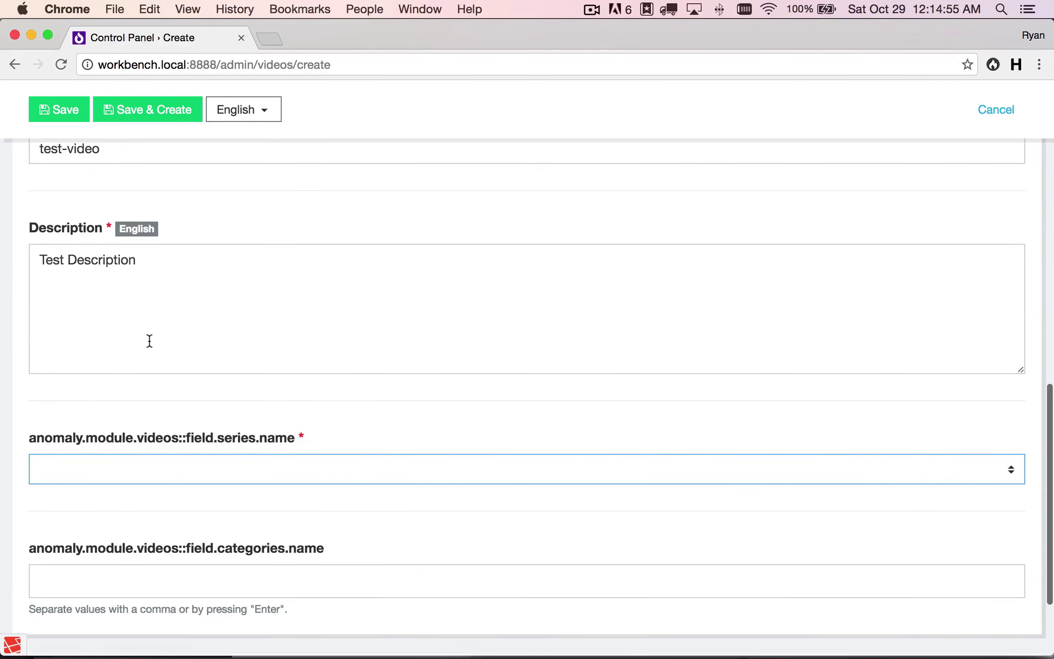
key("super+Tab")
key("Escape")
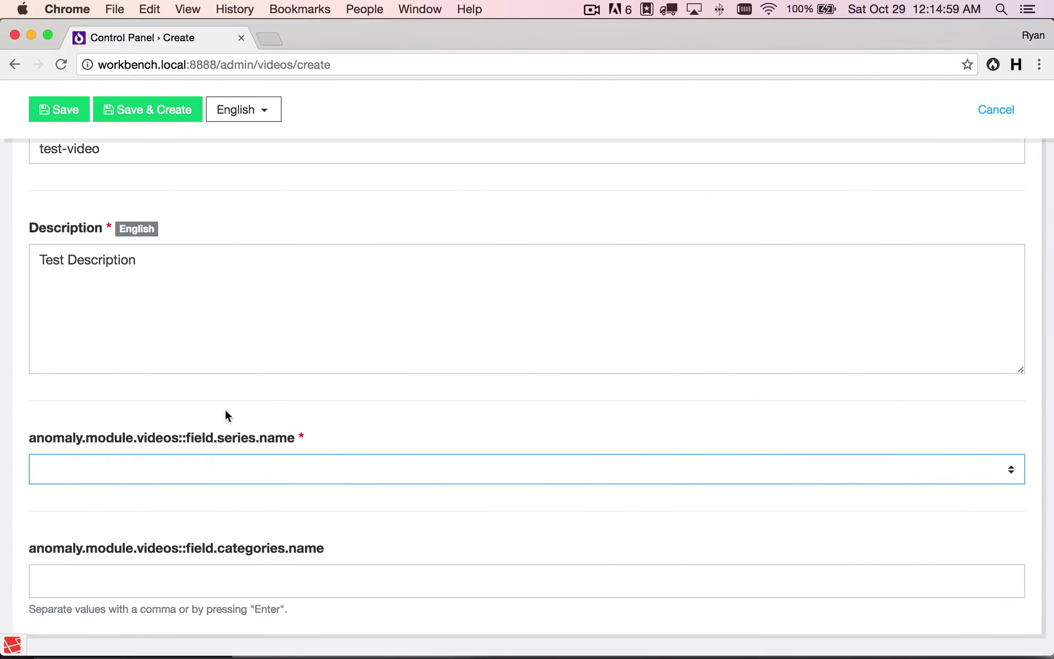
Step: Create and save a new series titled "Test Series" with the description "Testing"
scroll(225, 409, "up", 10)
left_click(289, 168)
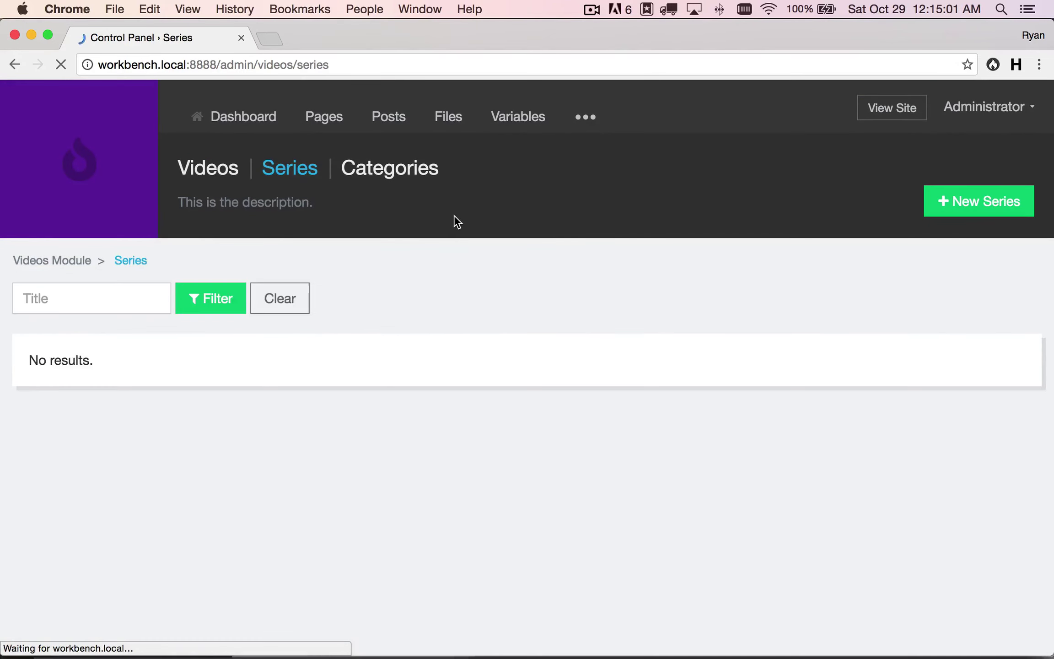
left_click(940, 208)
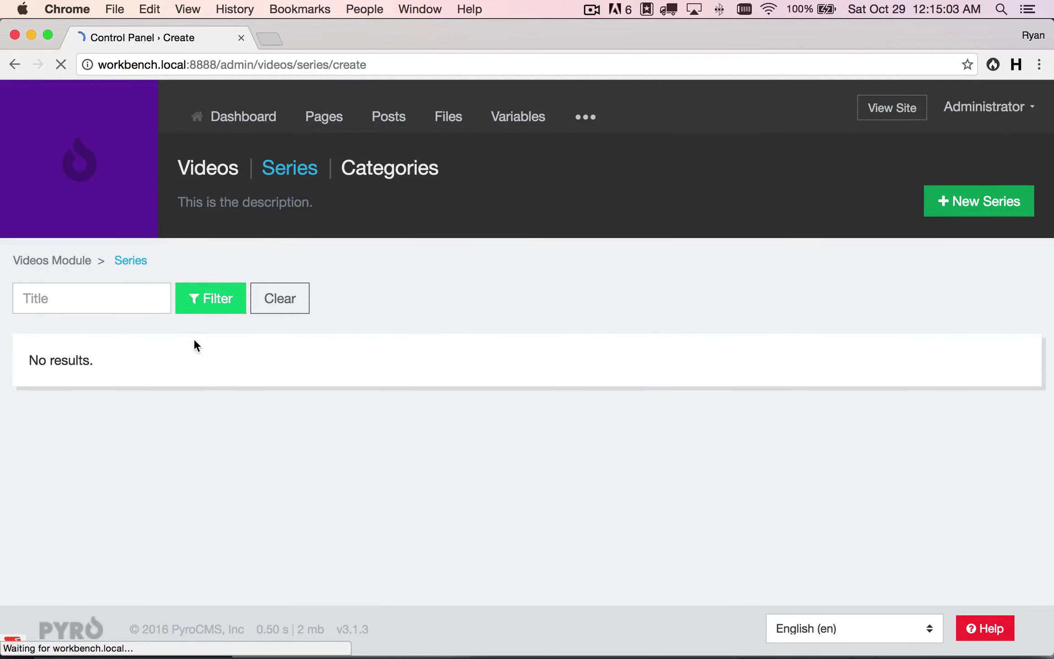
type("Test Series")
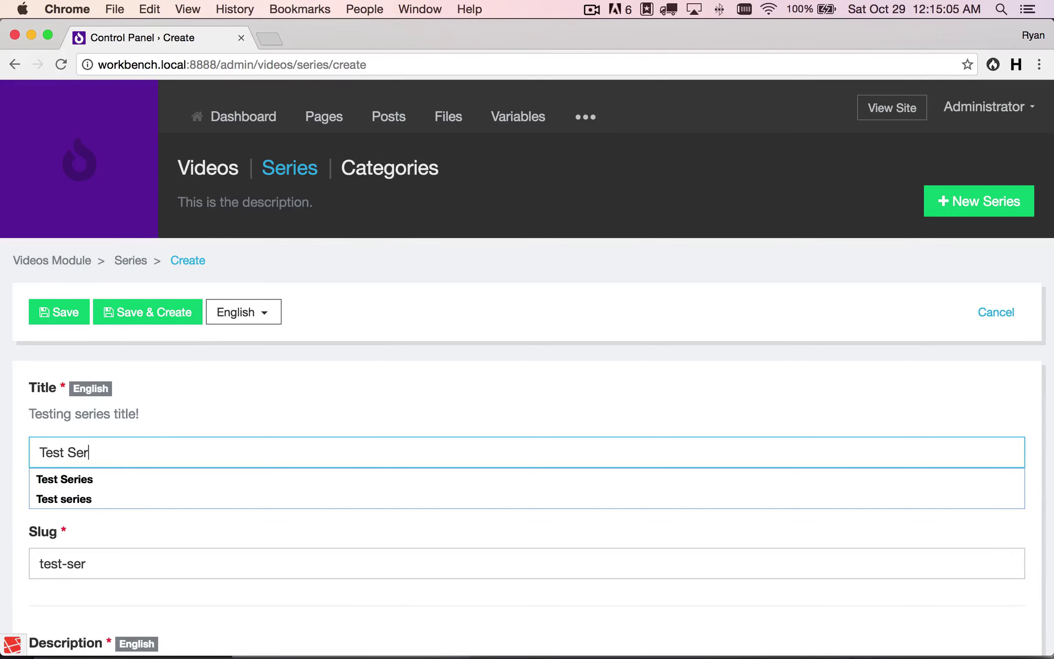
key("Tab")
key("Right")
scroll(164, 482, "down", 5)
left_click(163, 531)
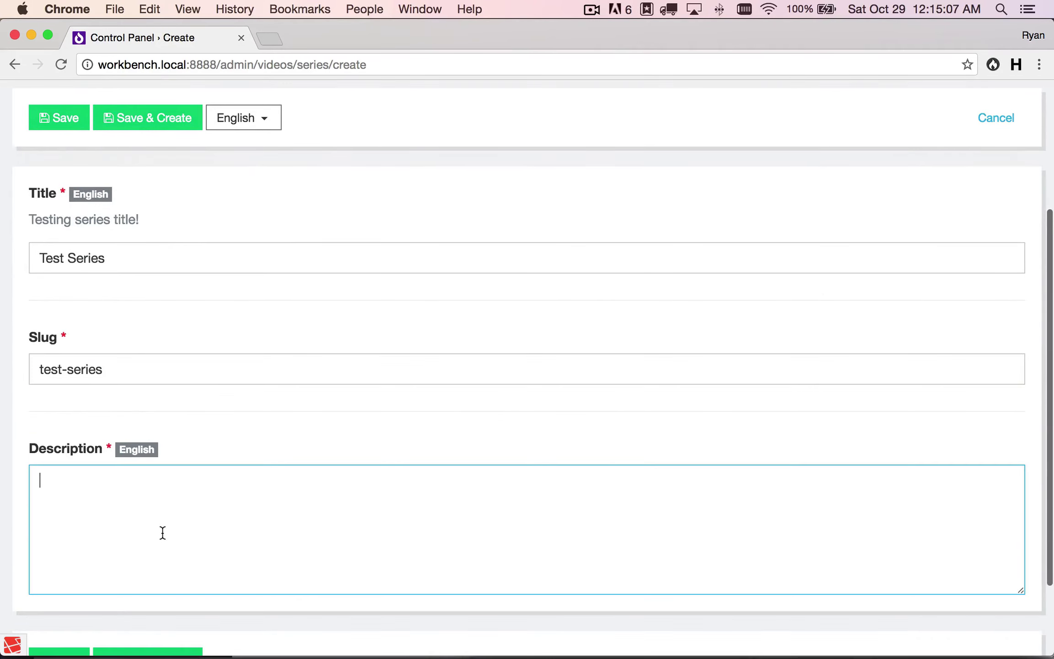
type("Testing")
key("Tab")
key("Return")
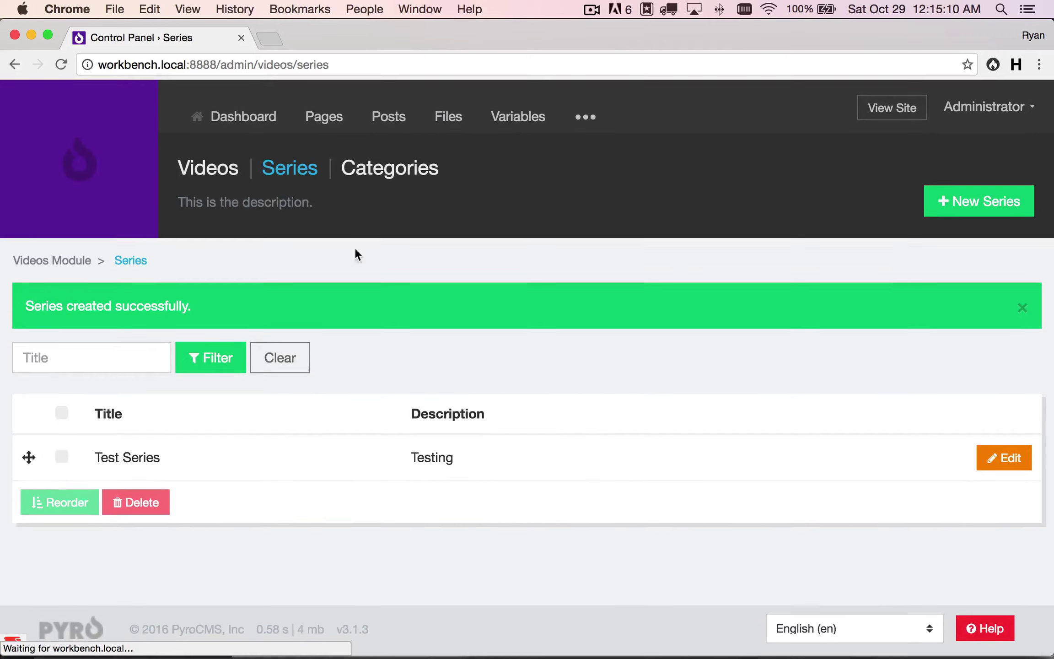
Step: Create and save a video category named "Testing" with the description "Testing"
left_click(389, 168)
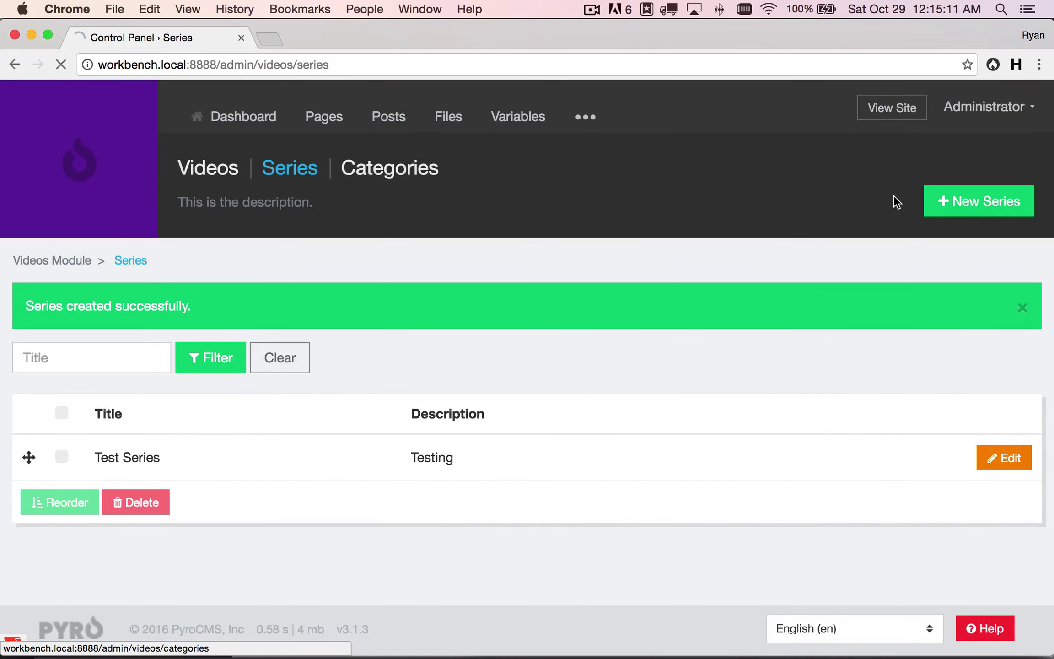
left_click(976, 205)
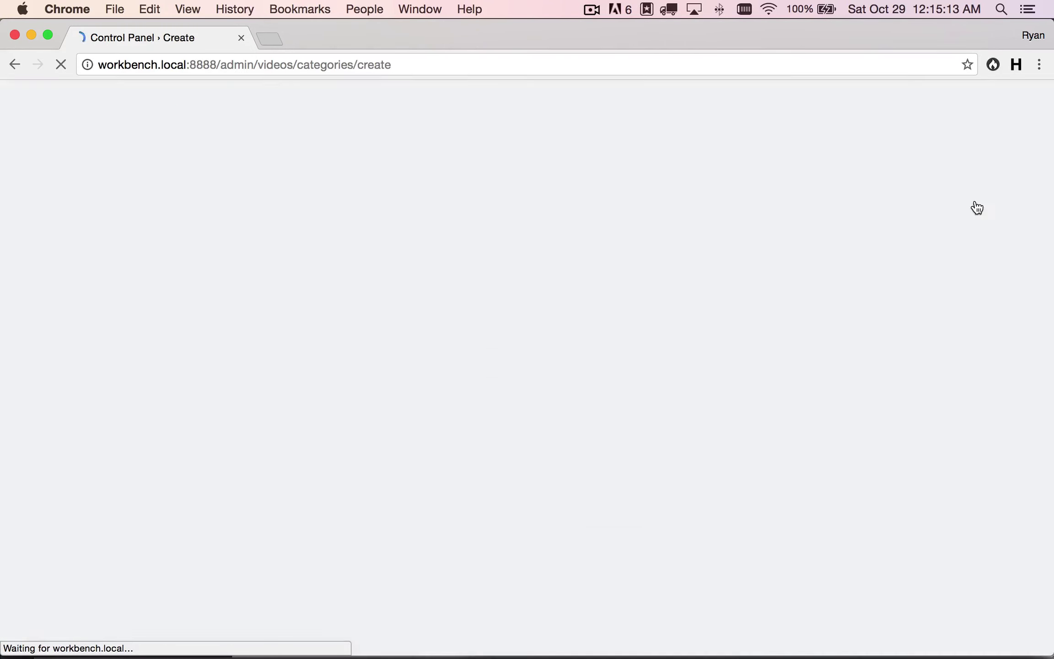
type("Testing")
key("Tab")
key("Tab")
type("Te")
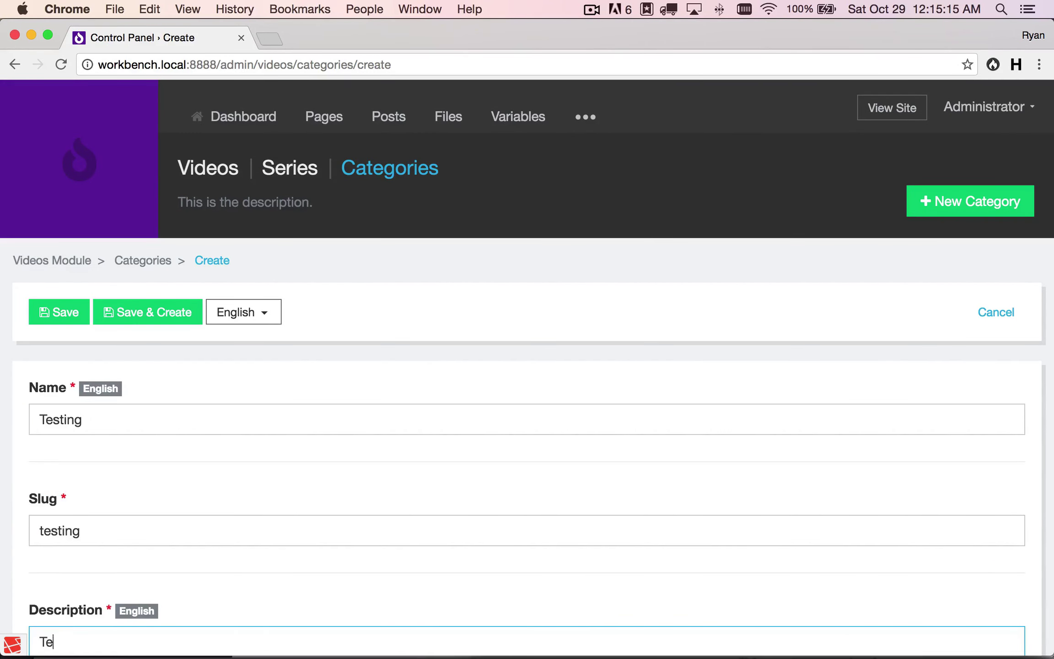
type("sting")
key("Tab")
key("Return")
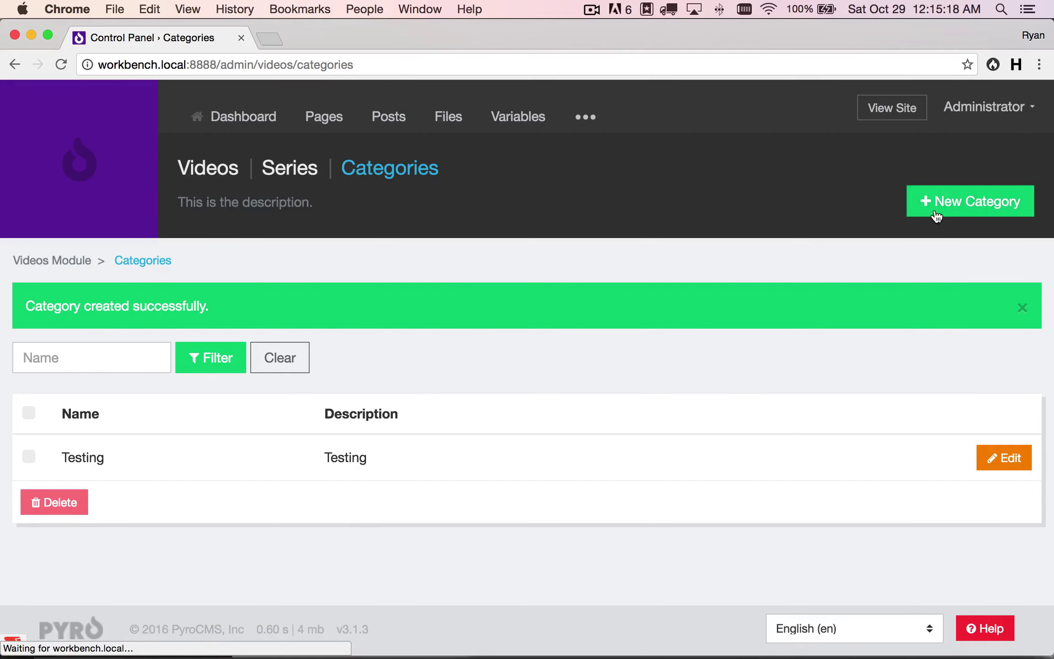
Step: Create and save a second category named "Videos" with the description "Awesome ones."
left_click(908, 204)
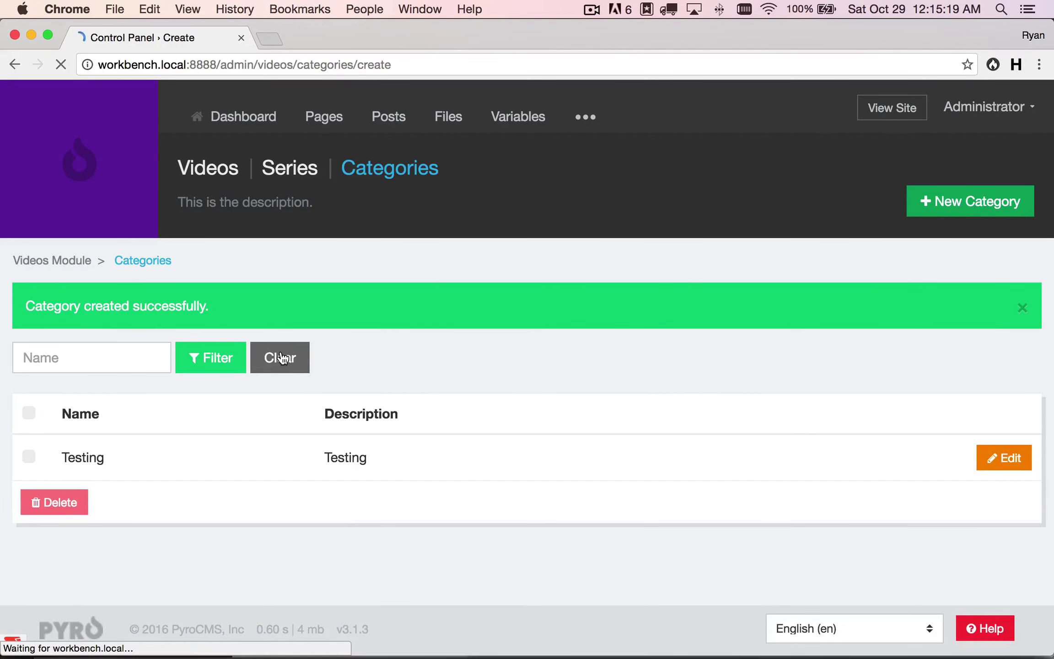
scroll(256, 392, "down", 1)
type("Videos")
key("Tab")
key("Tab")
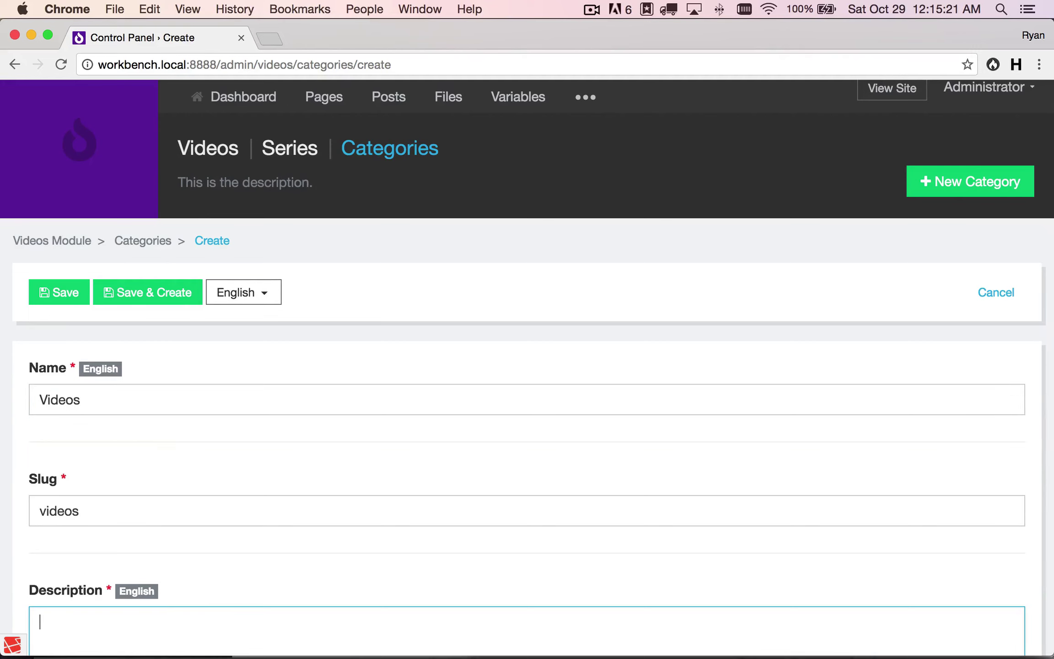
type("Awesome ones")
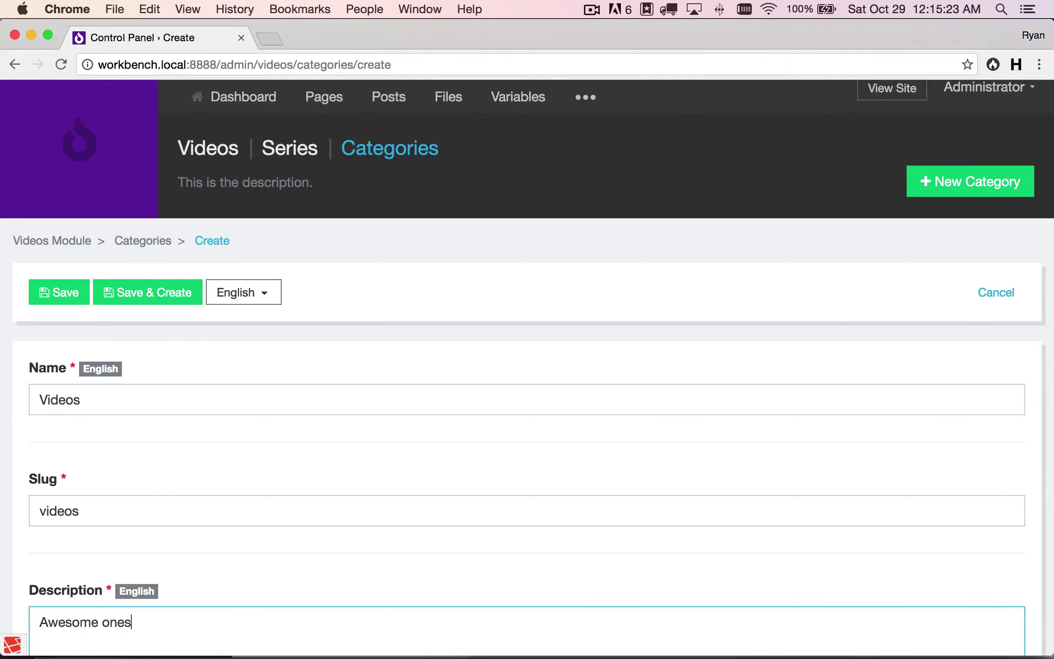
type(".")
key("Tab")
key("Return")
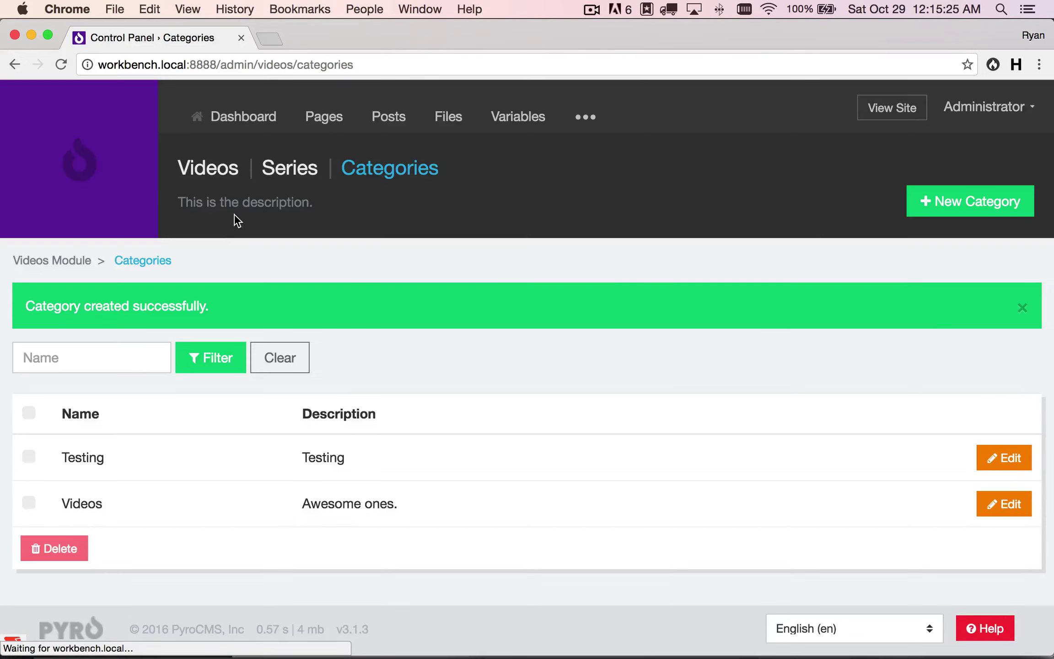
Step: Start a new video entry and choose the existing running-shoes.png as its poster
left_click(229, 170)
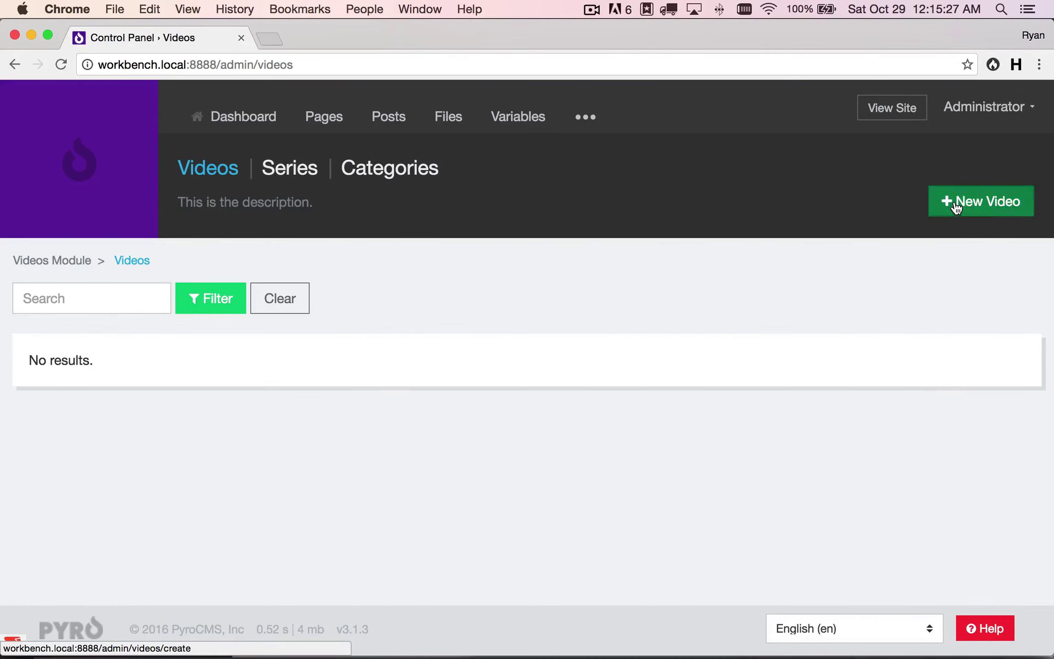
left_click(956, 207)
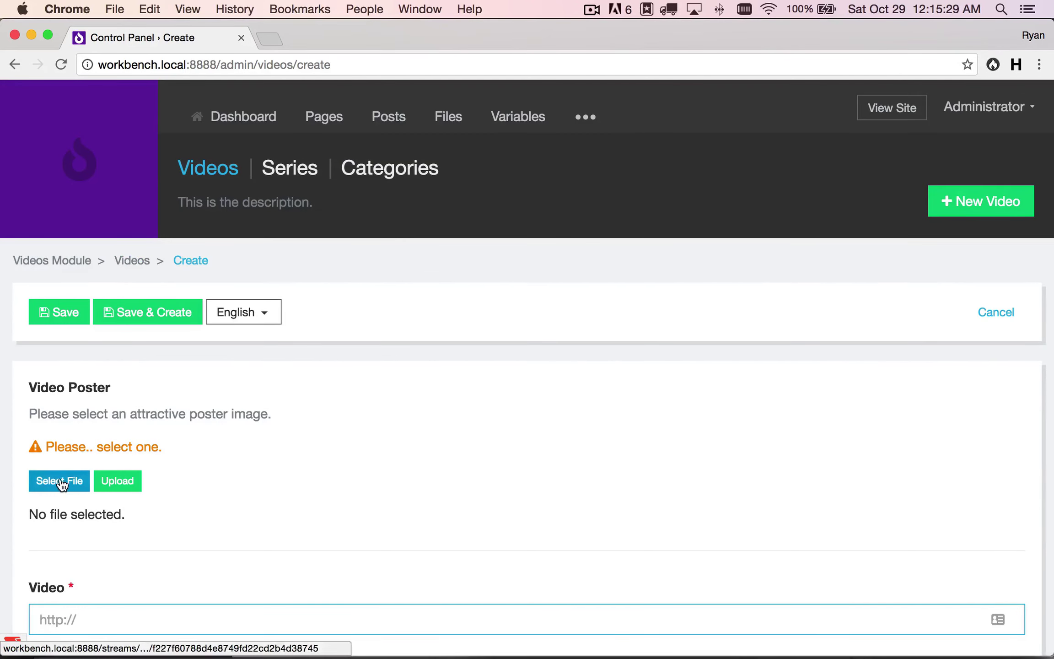
left_click(60, 481)
scroll(259, 256, "down", 2)
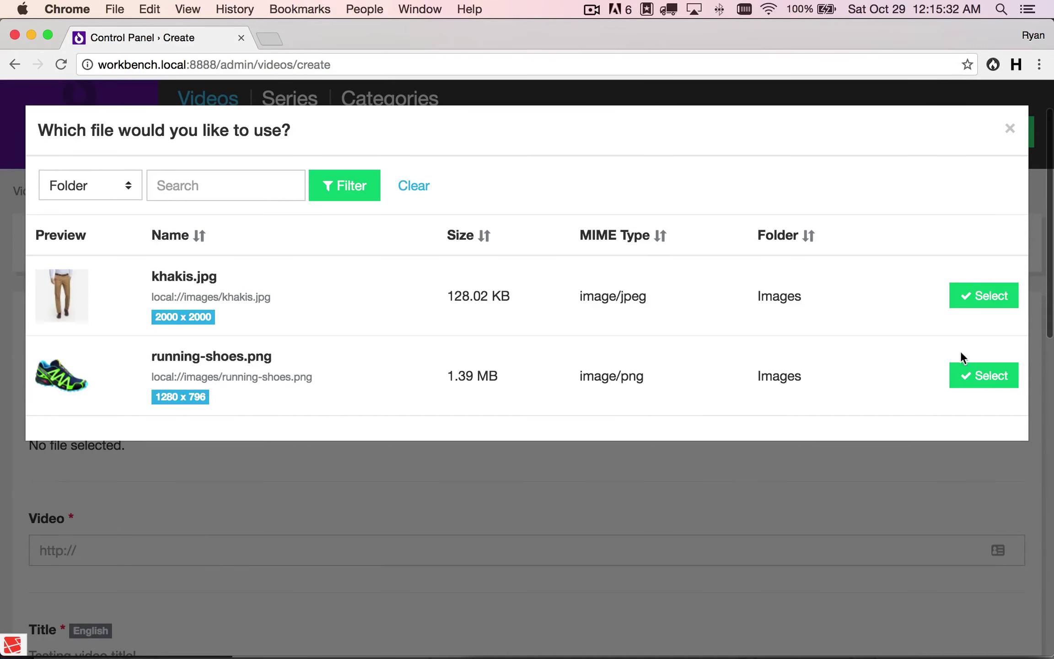
left_click(977, 386)
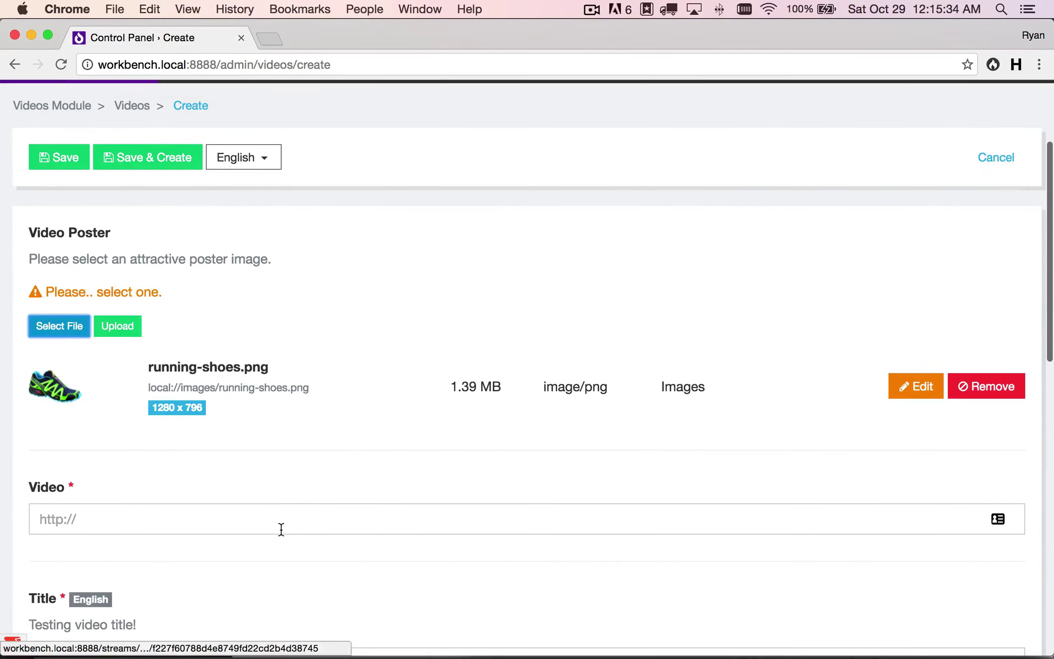
left_click(281, 522)
type("https://vimeo.com/189116445")
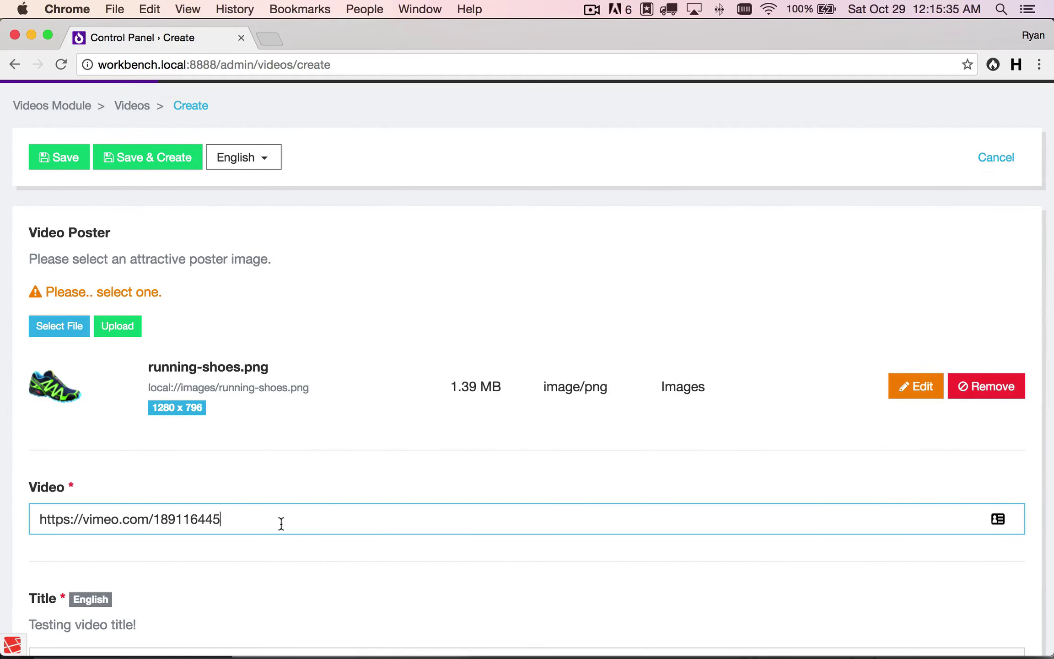
scroll(209, 487, "down", 4)
left_click(177, 456)
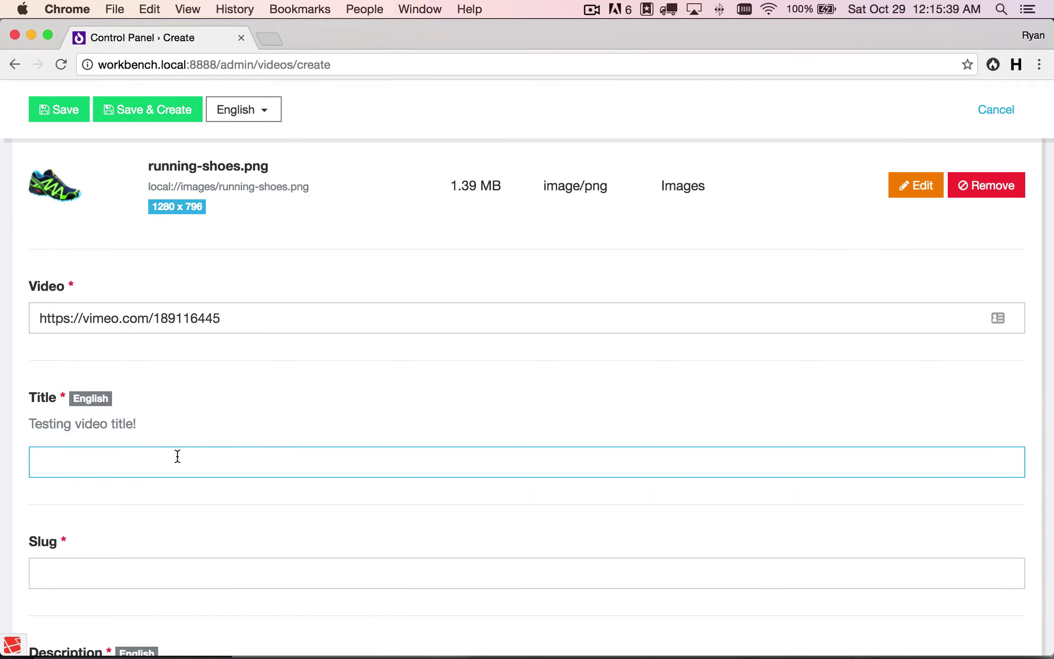
type("Test Video")
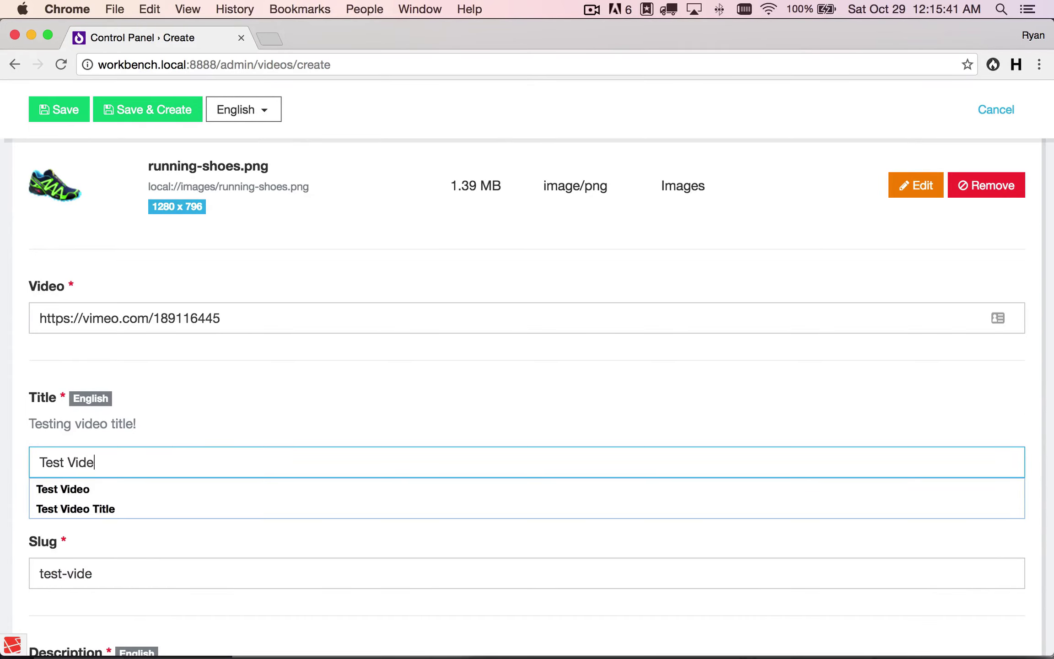
Step: Enter "Testing" as the new video's description
key("Tab")
type("Testing")
key("Tab")
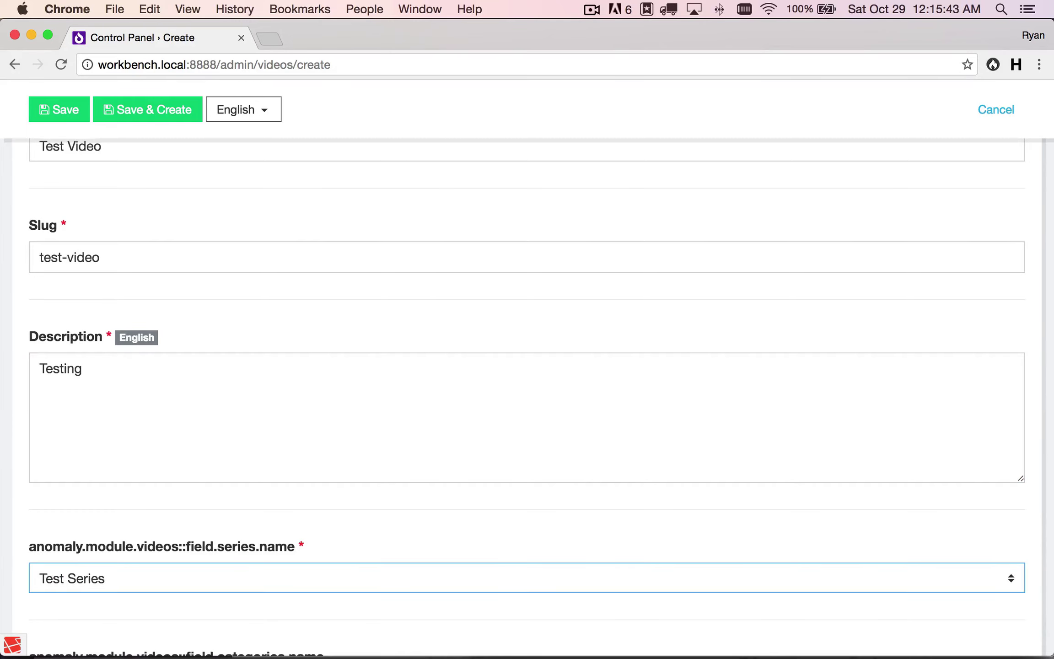
Step: Assign the categories Videos and Testing to the video, then save it and start another blank entry
scroll(526, 366, "down", 5)
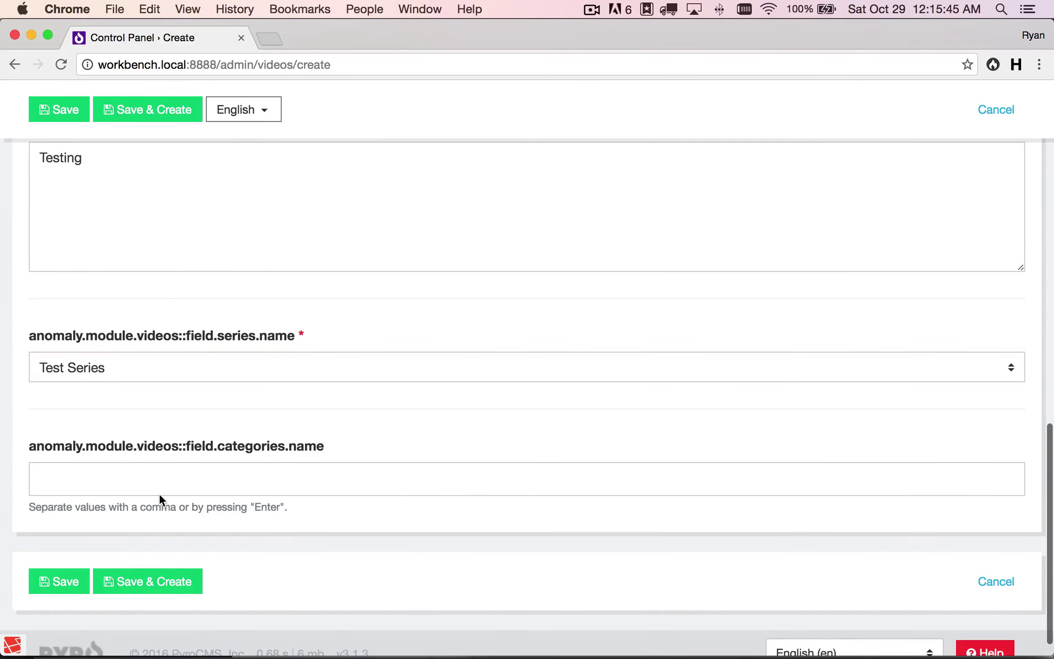
left_click(158, 475)
key("Down")
key("Return")
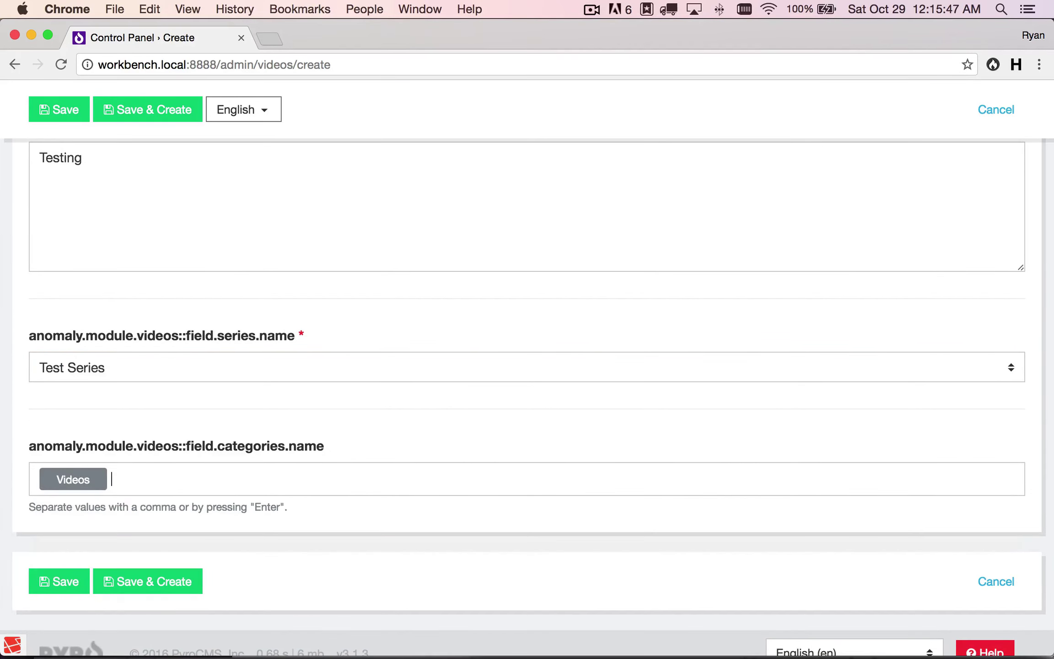
key("Down")
key("Return")
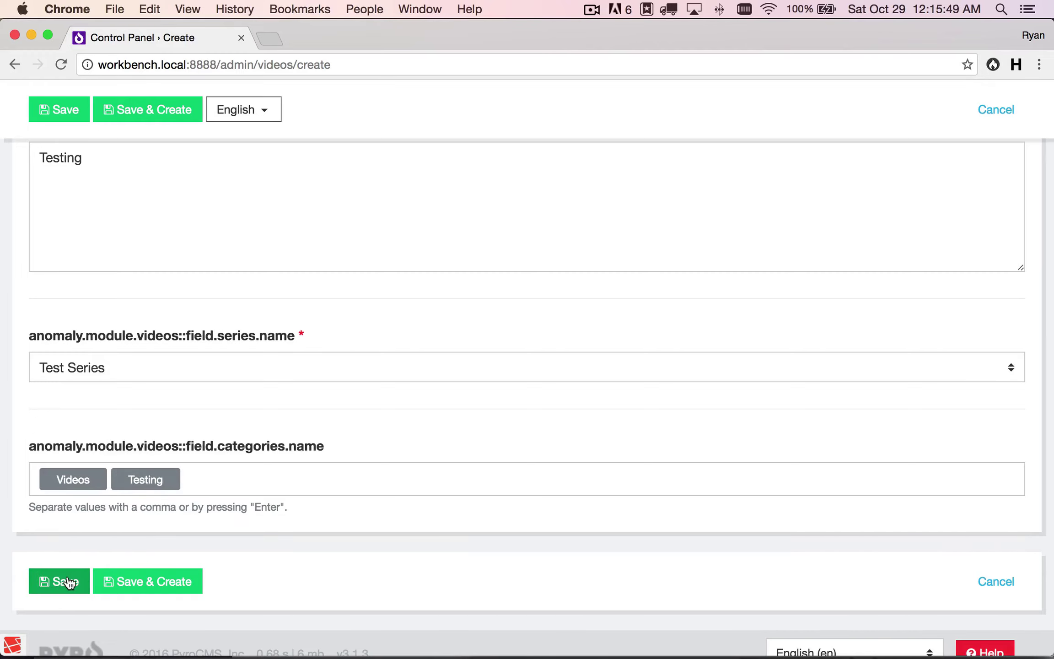
left_click(149, 584)
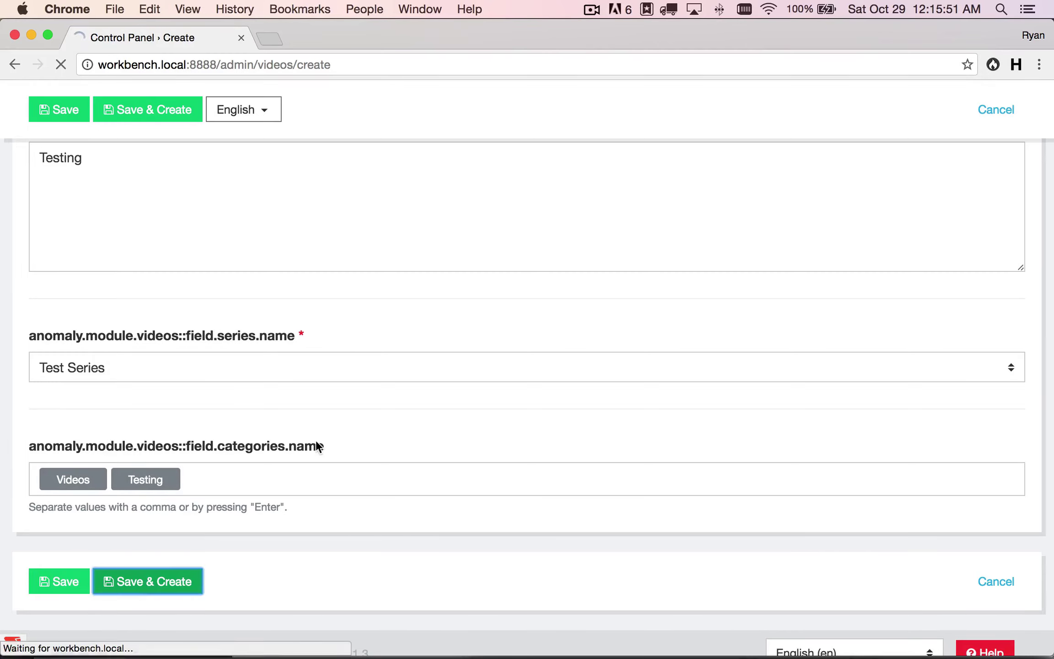
scroll(228, 437, "down", 15)
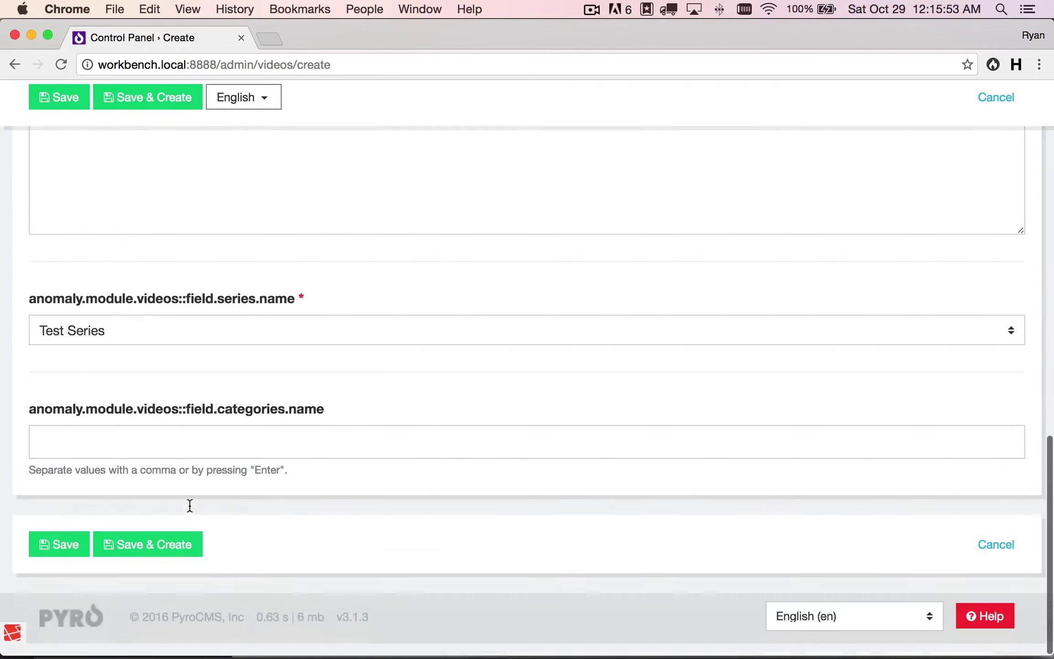
Step: Switch to the code editor and duplicate the 'video' field entry twice below itself in field.php
key("super+Tab")
key("shift+Down")
key("shift+Down")
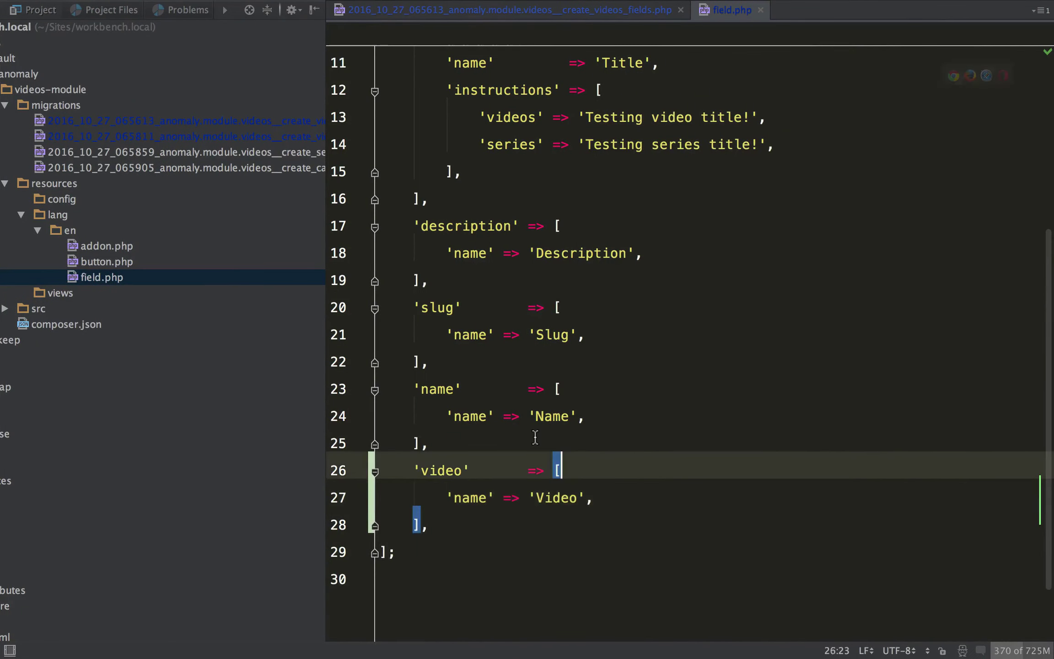
key("End")
key("Return")
type("'video'       => [         'name' => 'Video',     ],")
type("'video'       => [         'name' => 'Video',     ],")
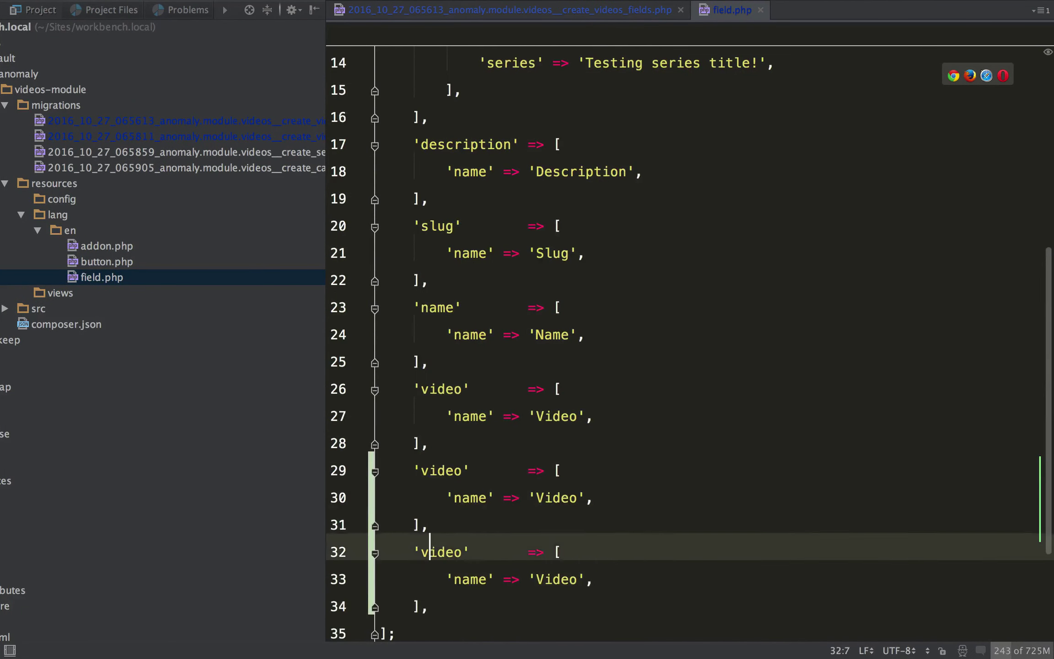
Step: Change the first copied entry's key to 'series' and its name to 'Series'
key("Up")
key("Up")
key("Up")
key("alt+shift+Right")
type("series")
key("Down")
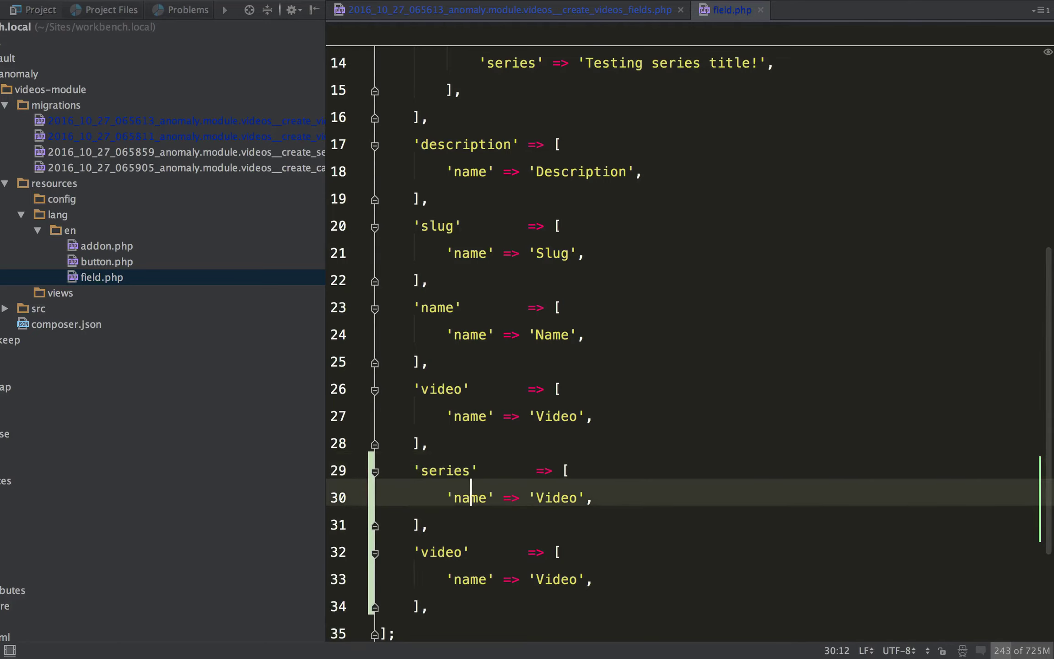
key("End")
key("Left")
key("Left")
key("alt+shift+Left")
type("Series")
Step: Change the second copied entry's key to 'categories' and its name to 'Categories'
key("Down")
key("Down")
key("End")
key("Home")
key("Right")
key("alt+shift+Right")
type("categories")
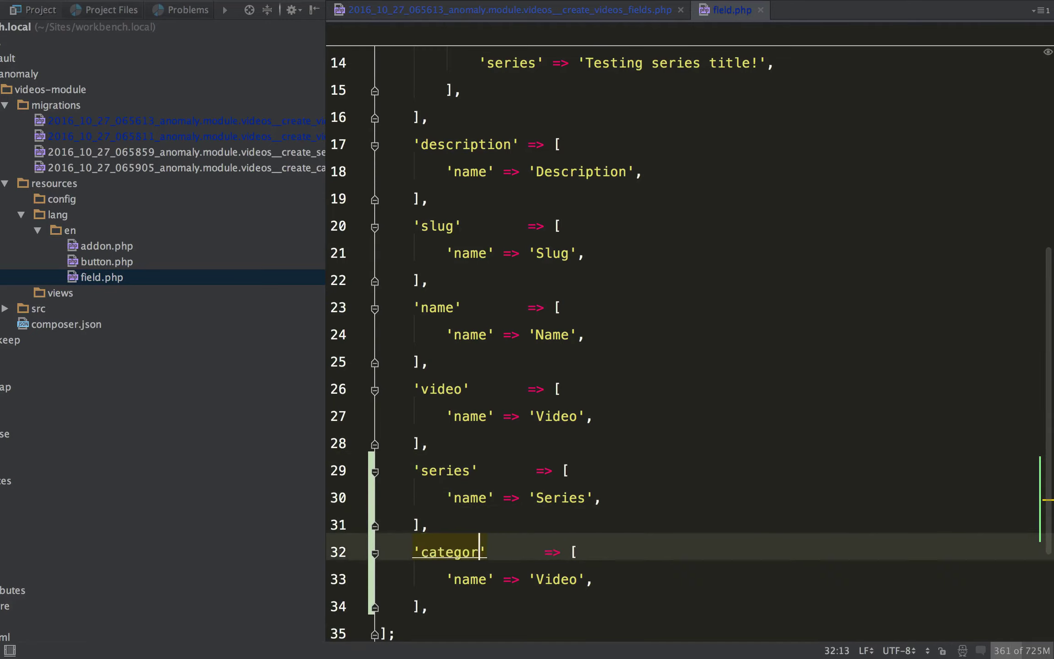
key("alt+shift+Left")
key("super+c")
key("End")
key("Down")
key("Left")
key("Left")
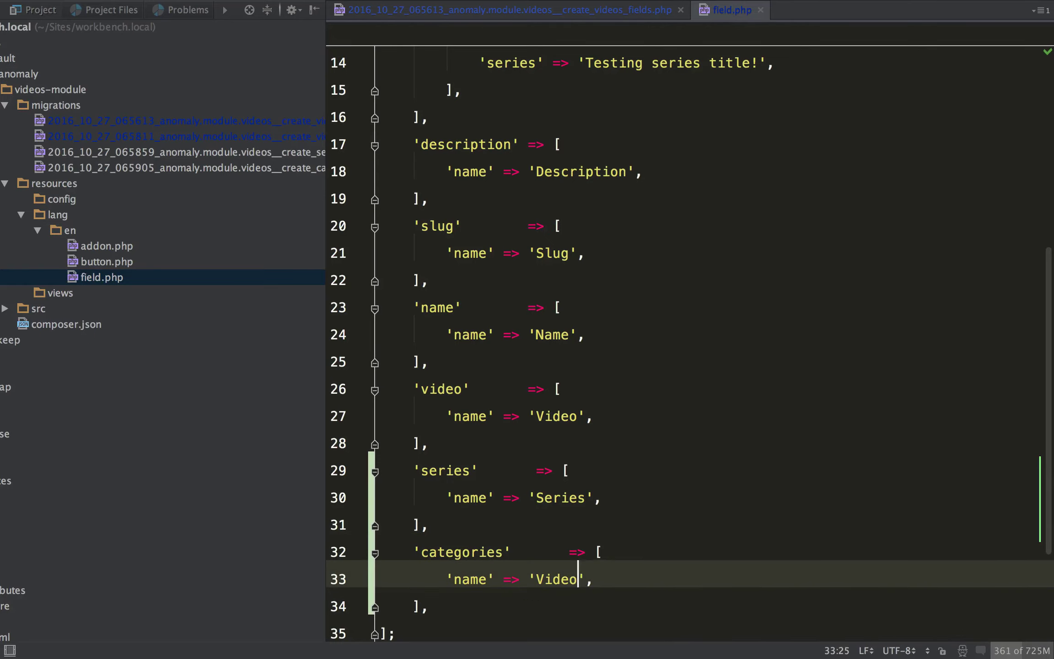
key("alt+shift+Left")
type("Categories")
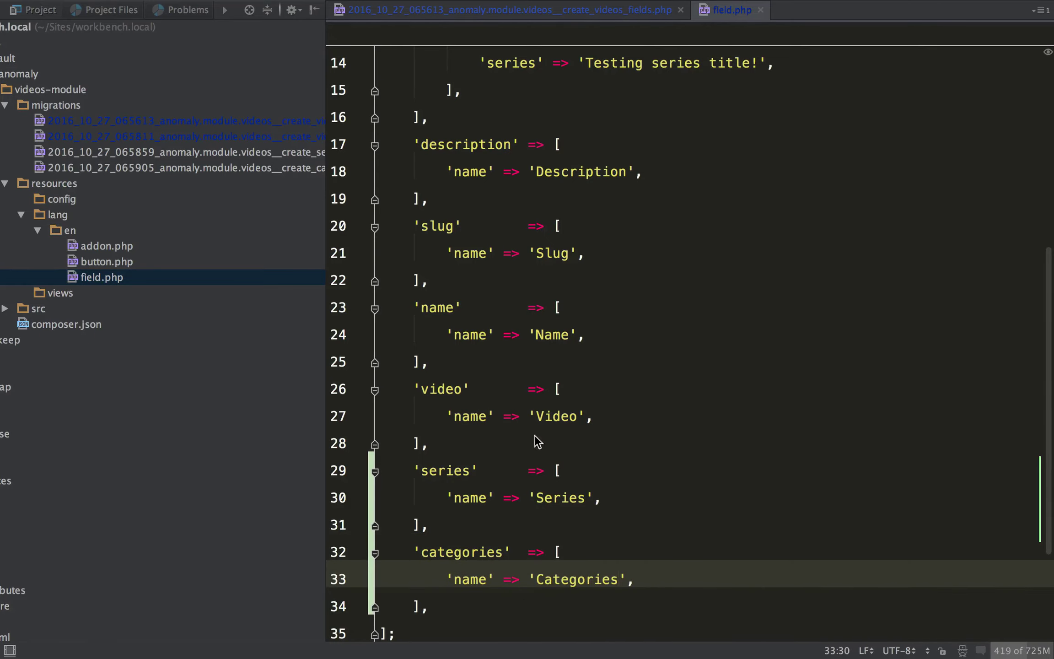
Step: Switch back to Chrome, reload the video creation form and check its series and categories field labels
key("super+Tab")
key("super+r")
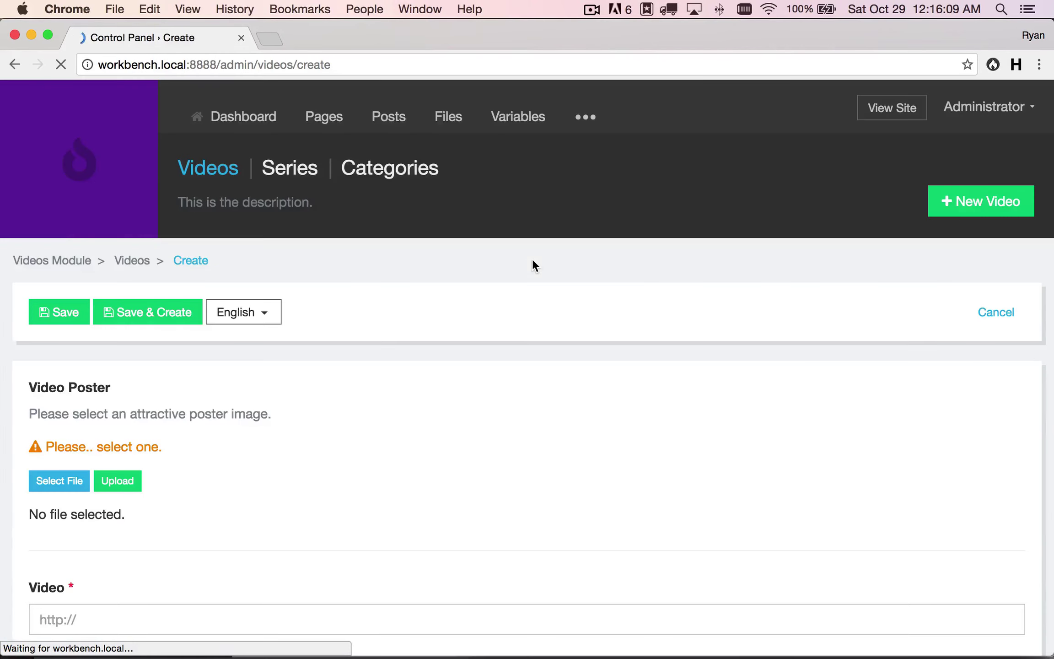
scroll(357, 344, "up", 10)
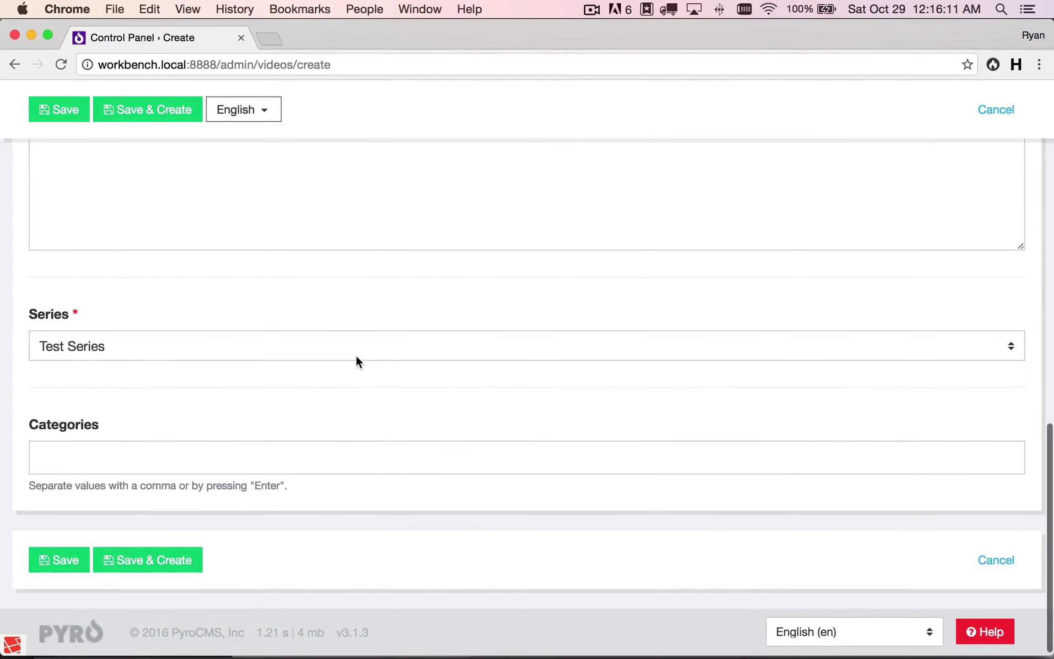
scroll(355, 361, "up", 10)
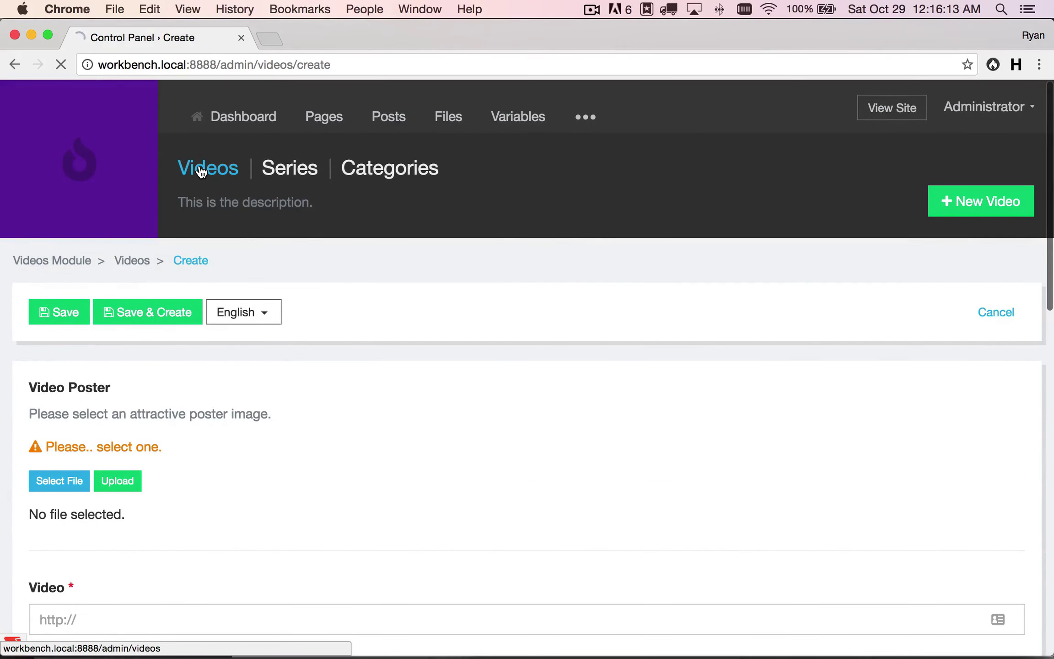
Step: Go to the videos list, open Test Video for editing and review its saved field values
left_click(200, 171)
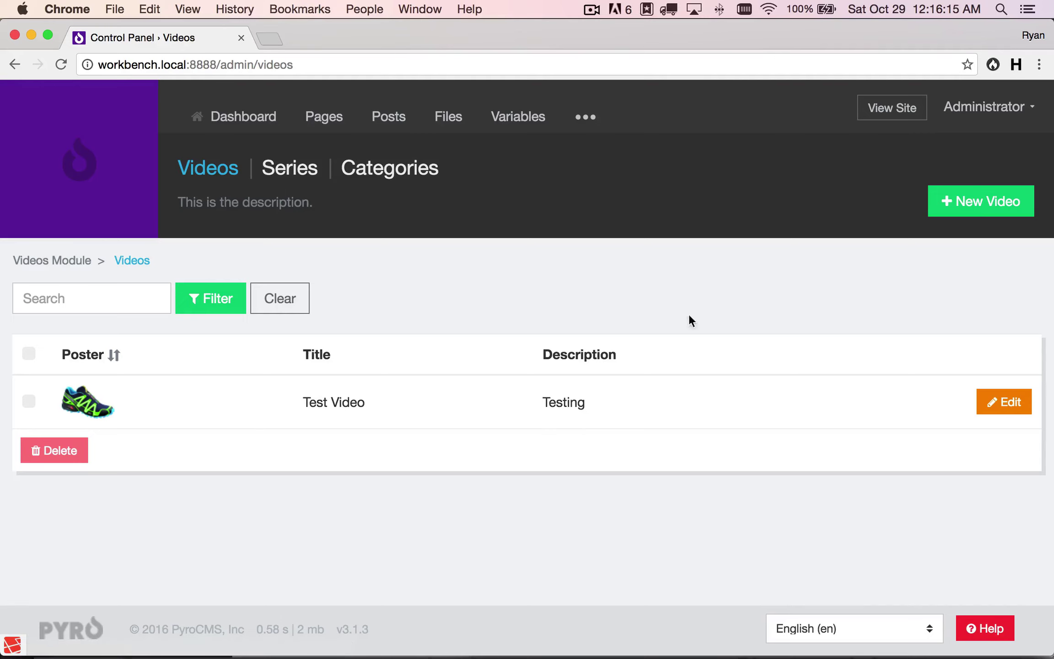
left_click(1001, 392)
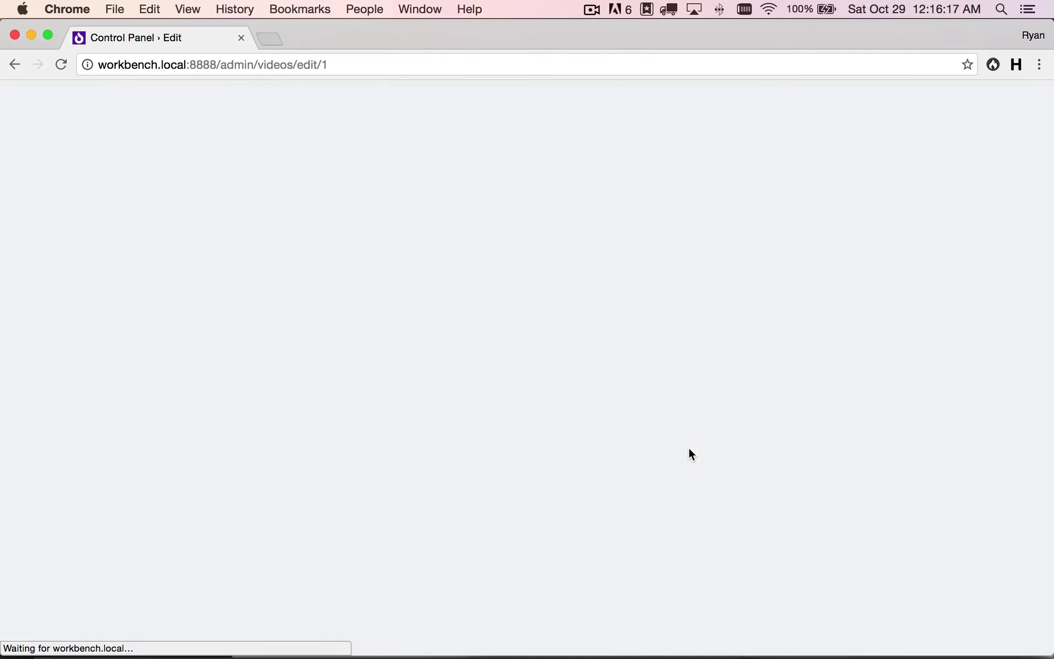
scroll(689, 452, "up", 5)
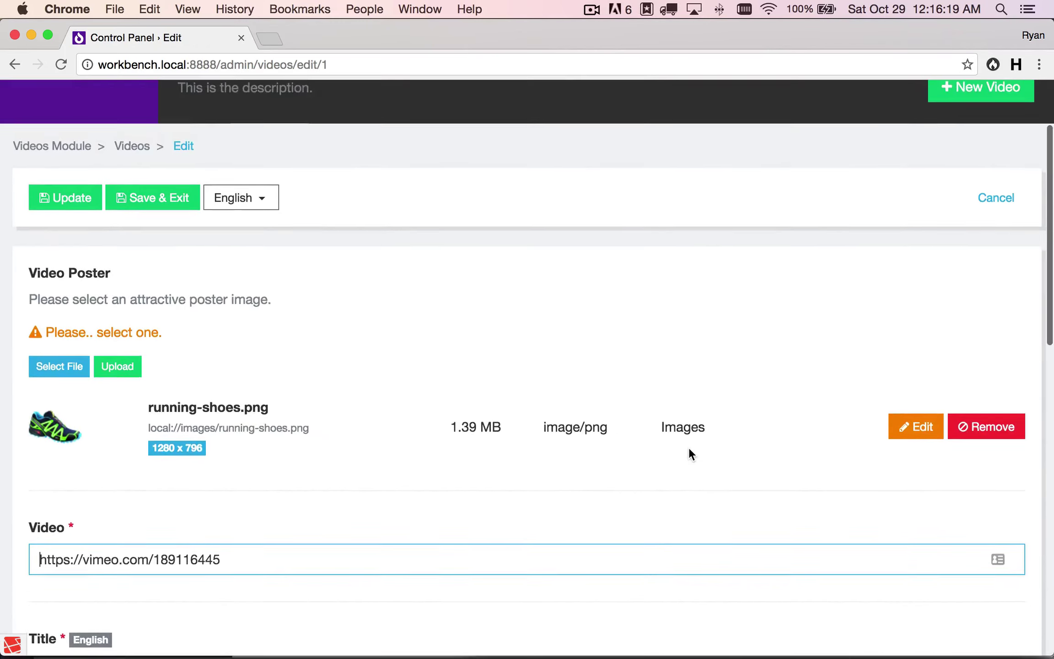
scroll(688, 453, "down", 15)
scroll(688, 447, "down", 3)
scroll(688, 447, "left", 5)
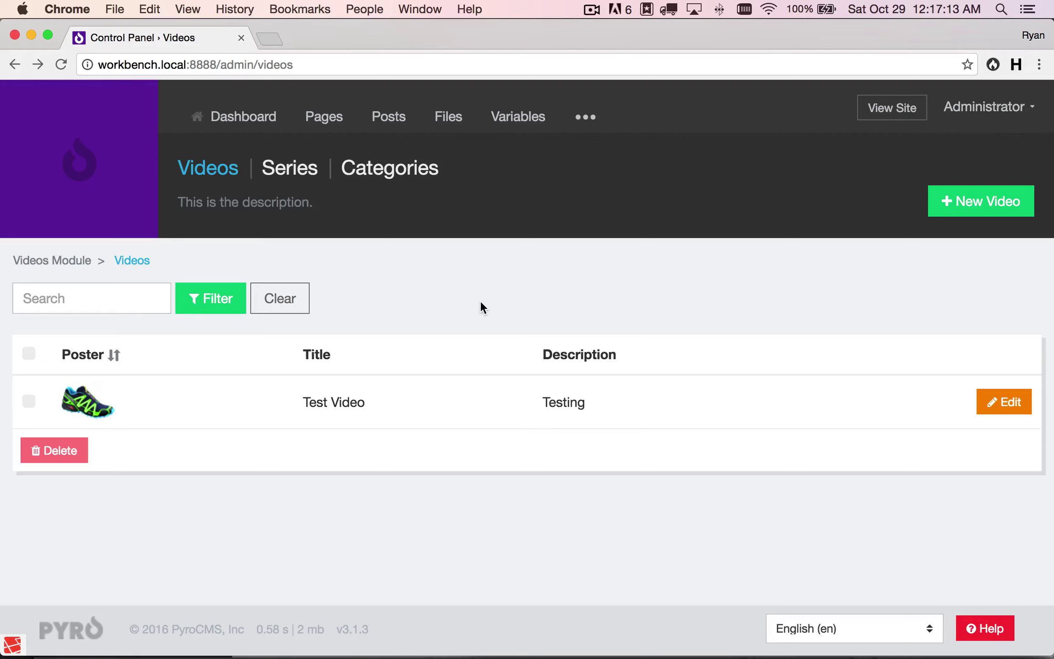
Step: Start a new video entry from the videos list
left_click(953, 215)
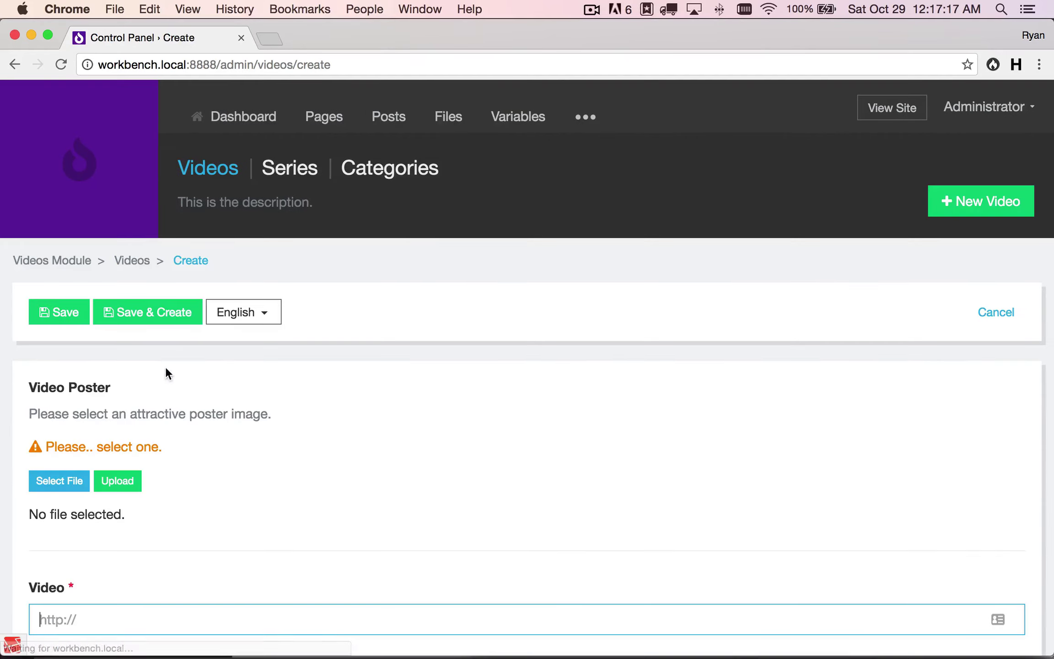
scroll(165, 320, "down", 4)
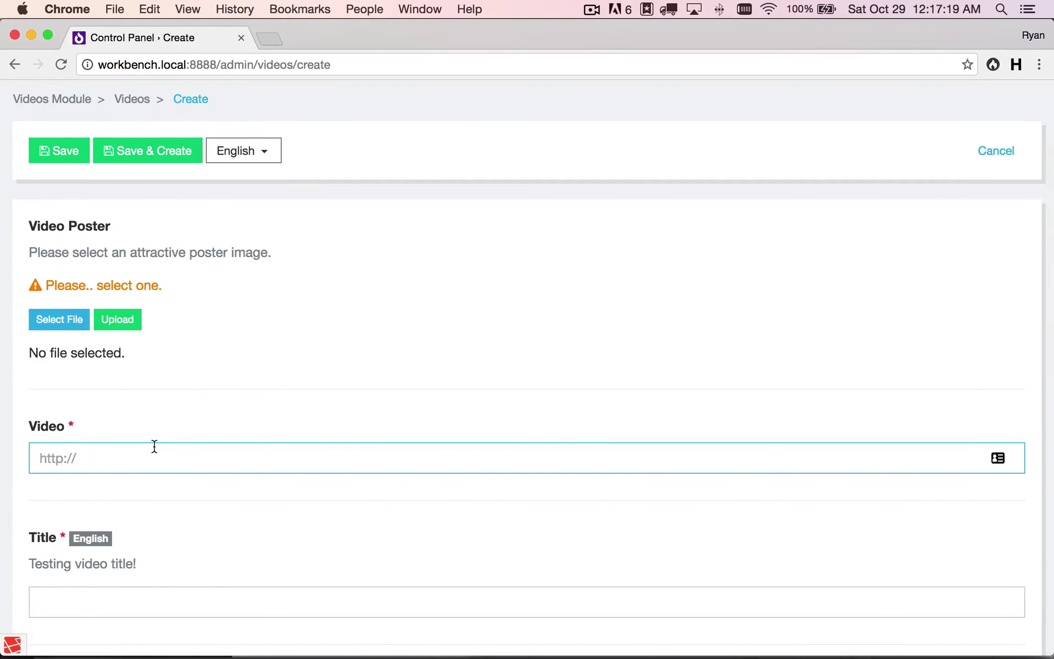
key("Down")
key("Escape")
key("super+v")
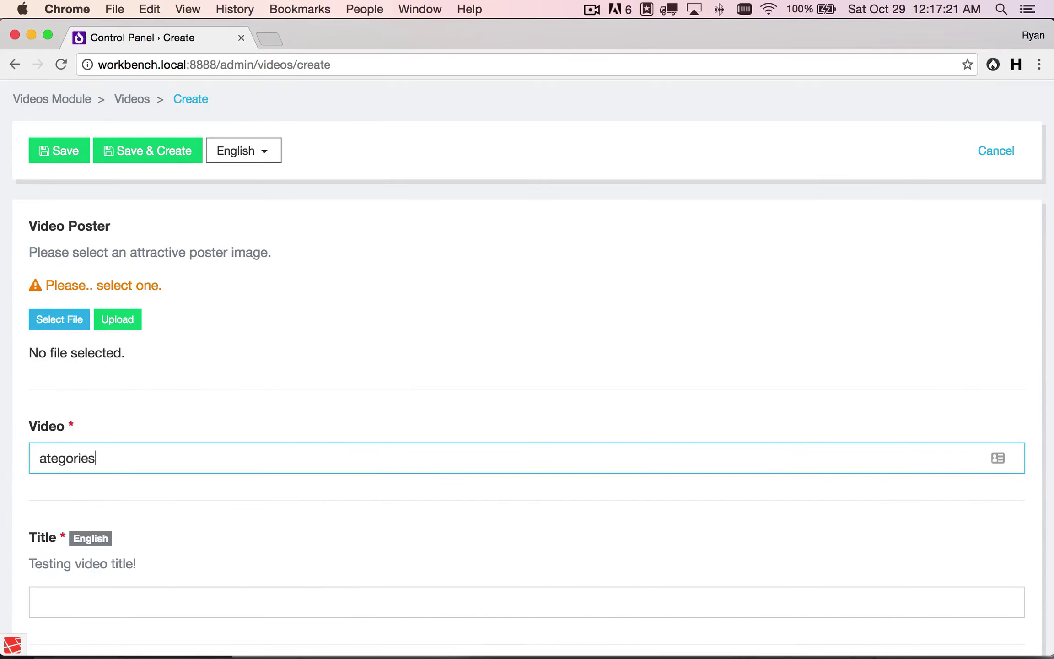
key("super+a")
key("super+c")
key("super+t")
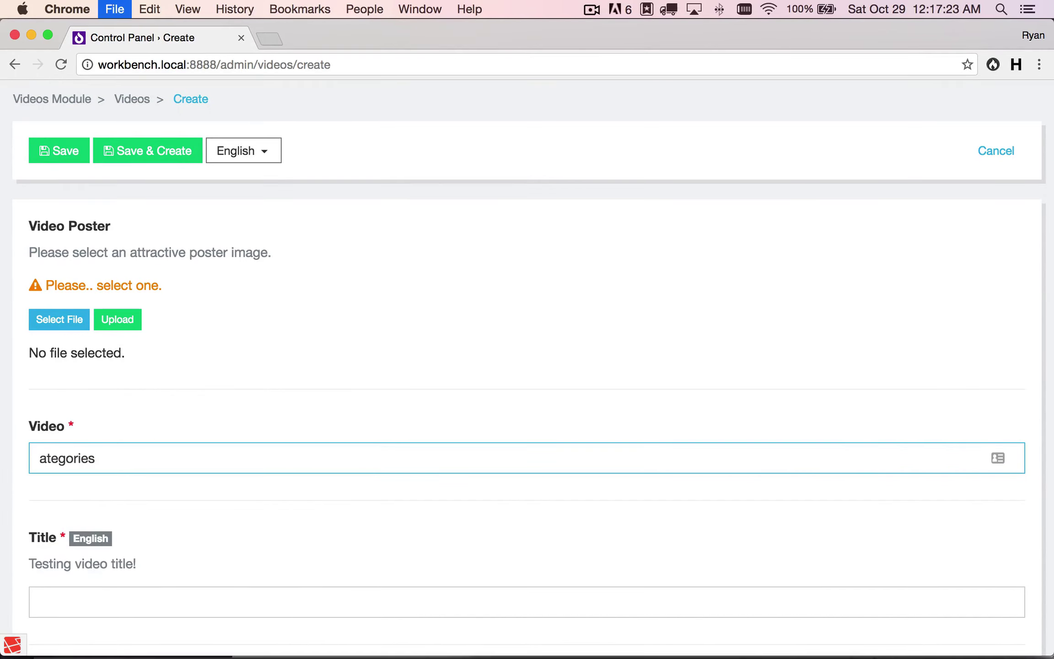
type("vi")
key("Return")
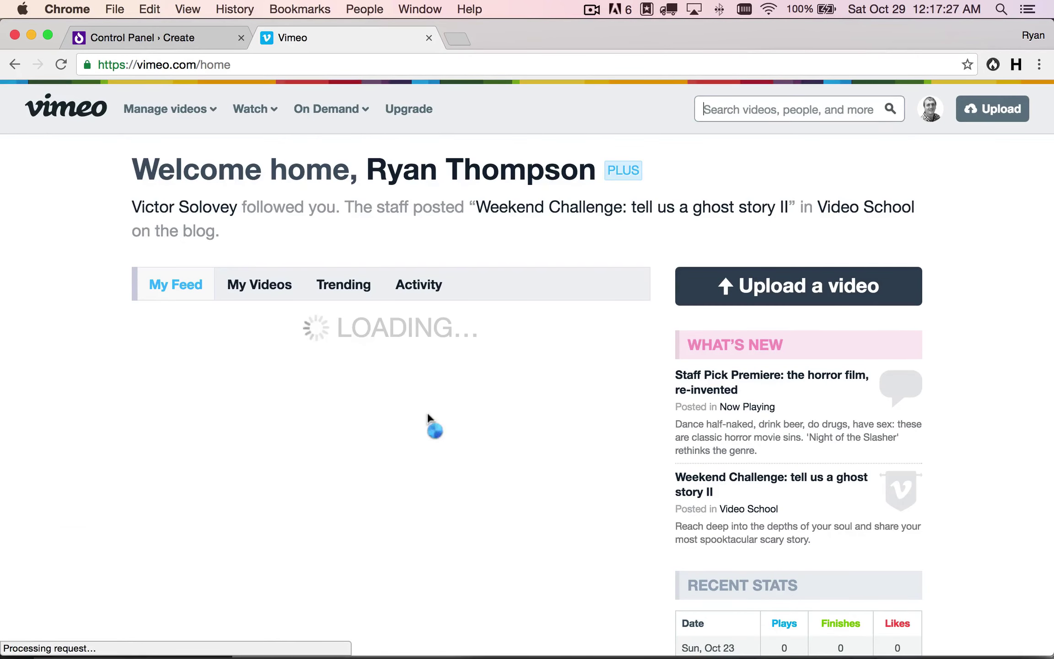
left_click(428, 427)
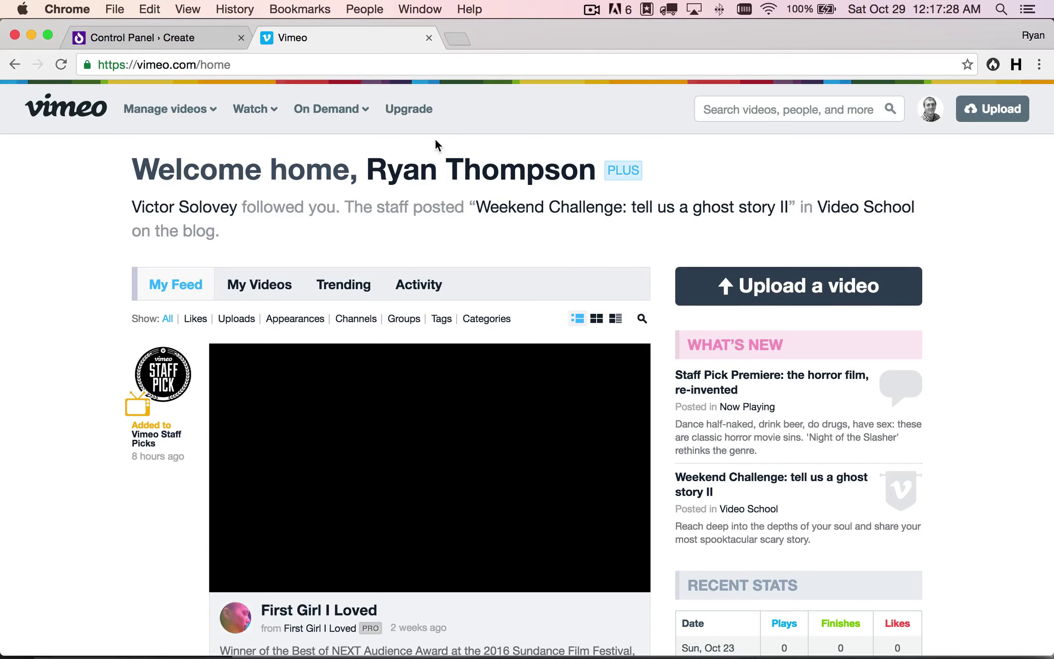
left_click(512, 65)
key("super+w")
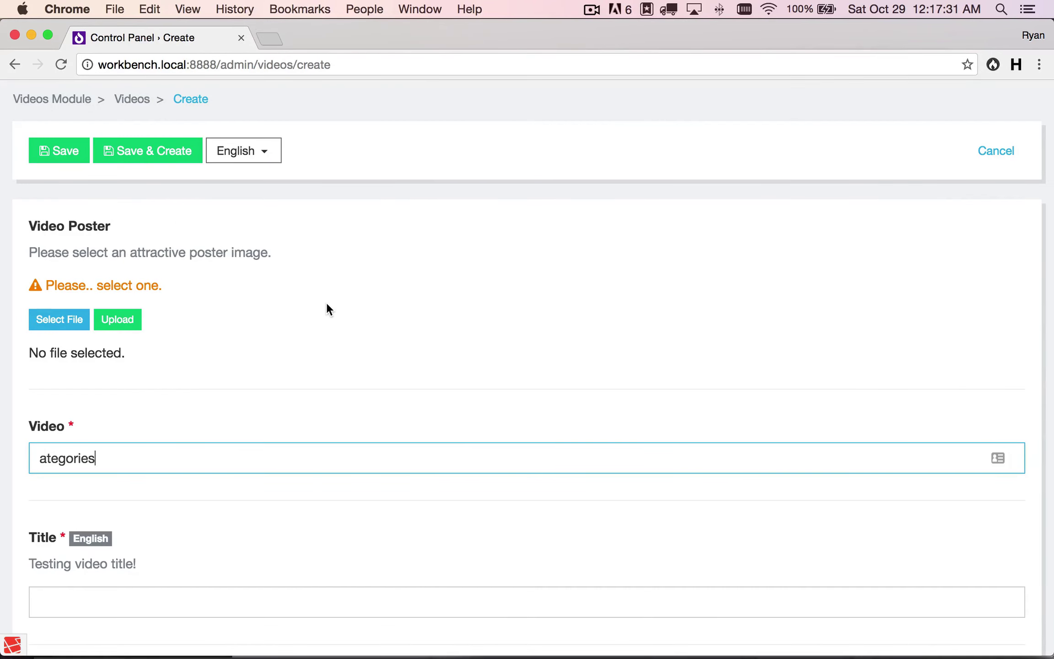
scroll(326, 303, "left", 5)
scroll(326, 303, "right", 5)
Step: Open vimeo.com in a new browser tab and go to the page of the video "SAVE AS - (2015)"
key("super+t")
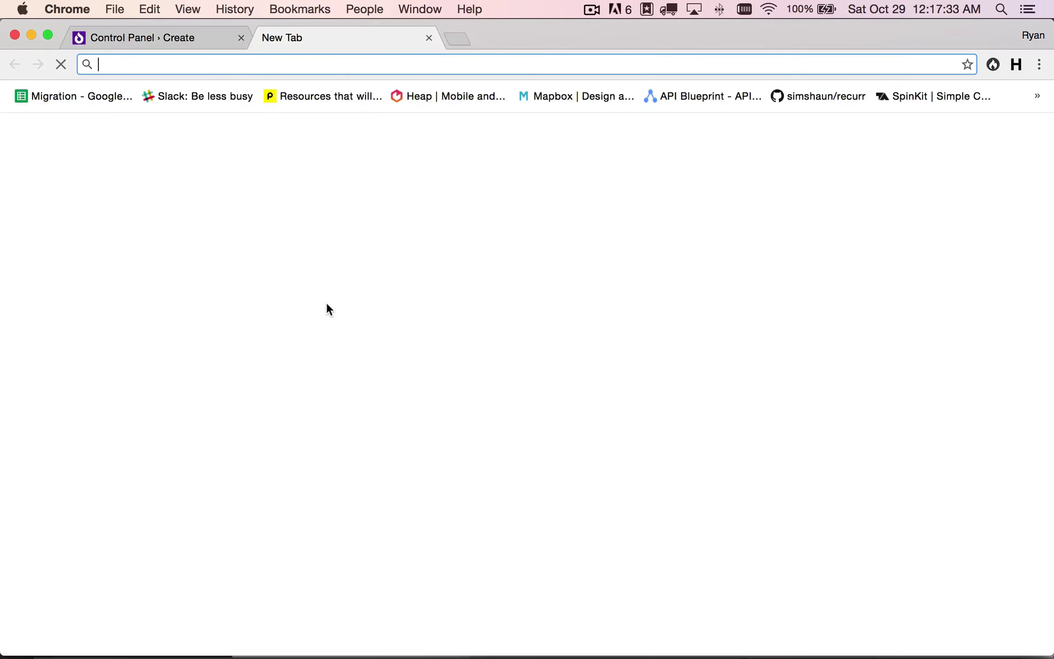
type("vimeo.com")
key("Return")
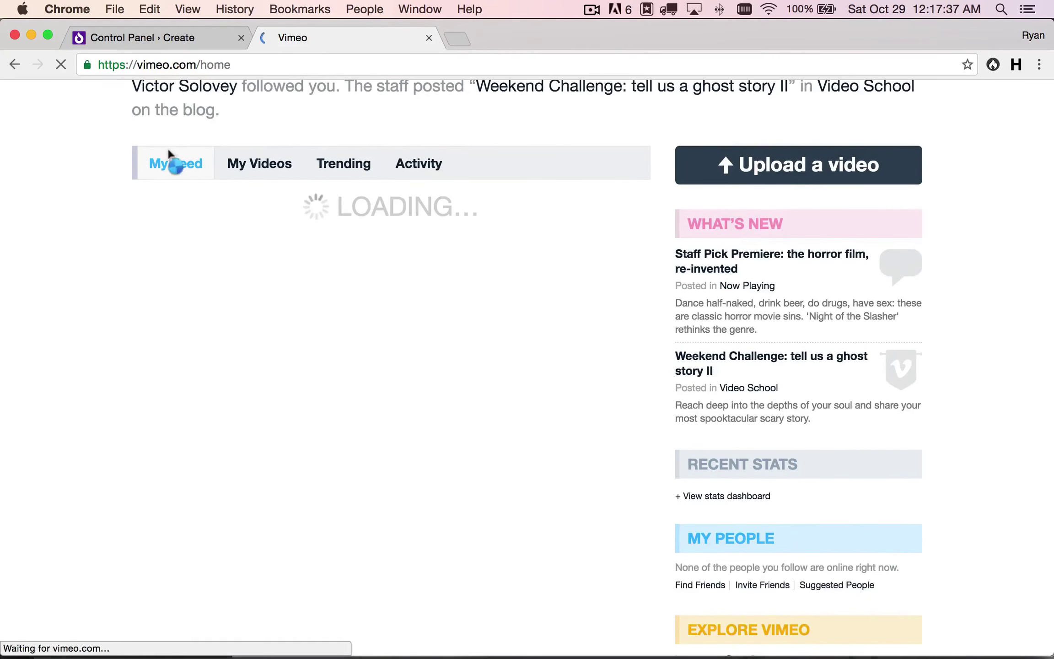
scroll(315, 375, "down", 5)
left_click(370, 446)
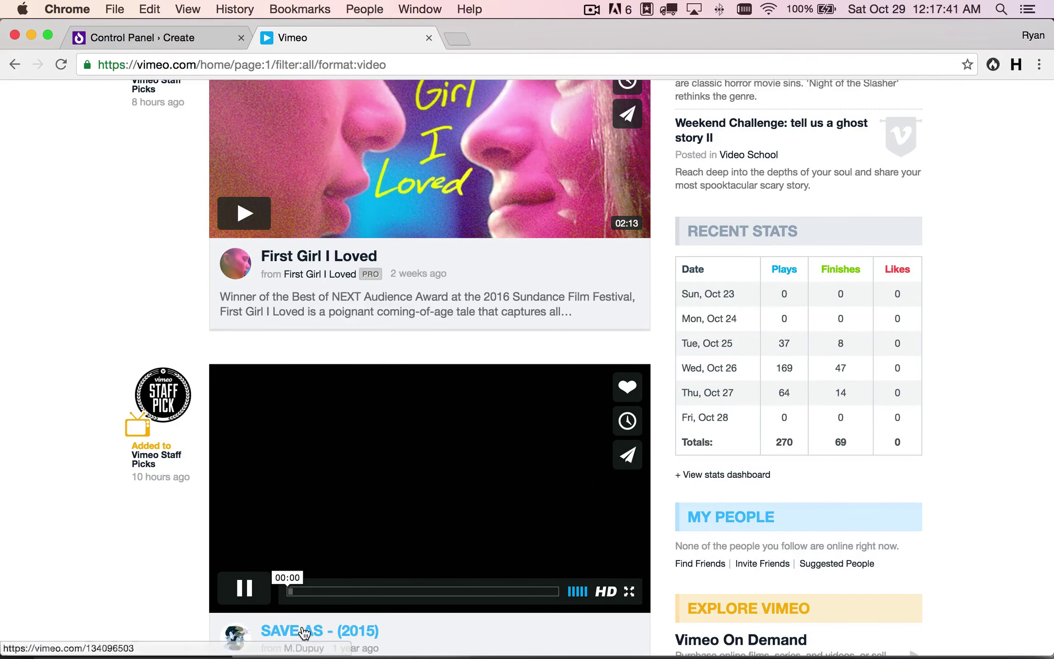
left_click(270, 631)
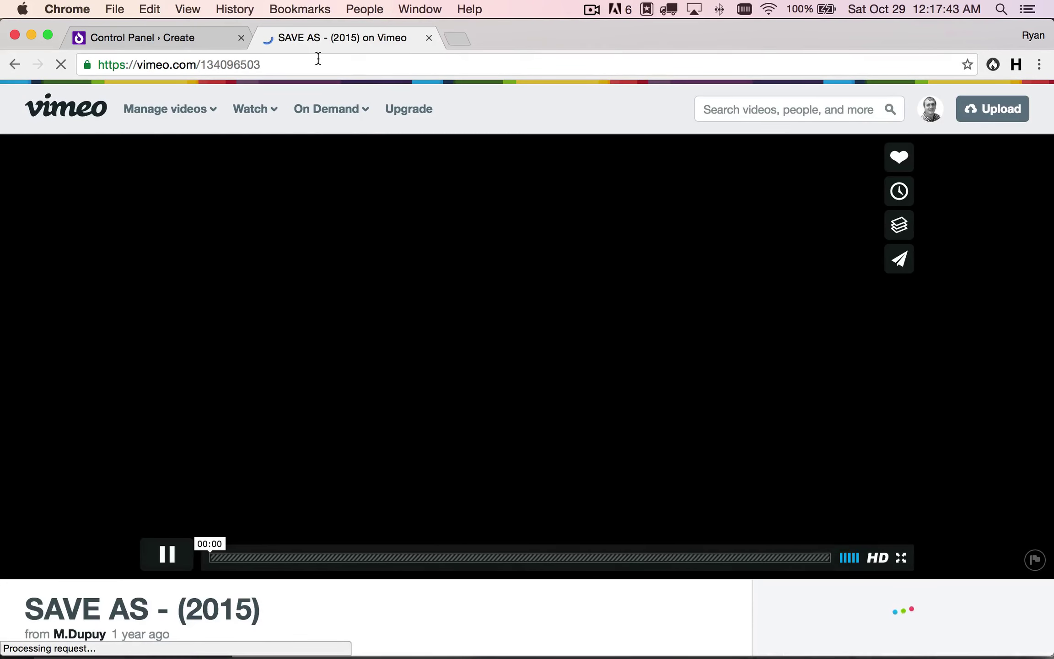
left_click(317, 57)
key("super+c")
key("super+w")
left_click(257, 463)
key("super+v")
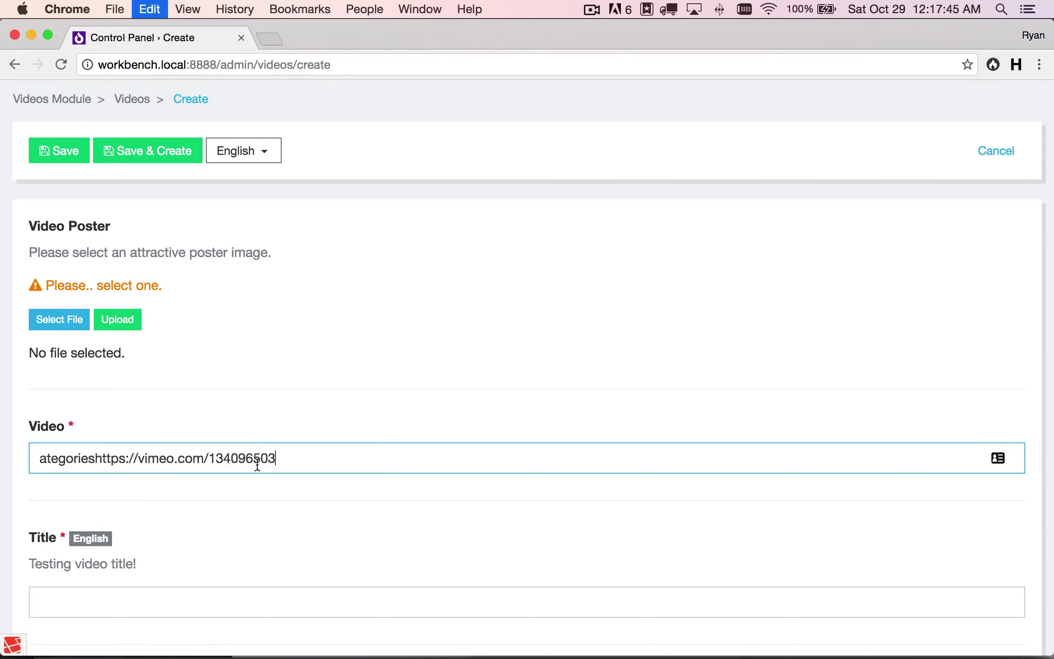
key("super+Left")
key("Delete")
key("Delete")
key("Delete")
key("Delete")
key("Delete")
key("Delete")
key("Delete")
key("Delete")
key("Delete")
Step: Set the new video's title to "Perfect" and its description to "Perf"
scroll(233, 539, "down", 5)
left_click(203, 430)
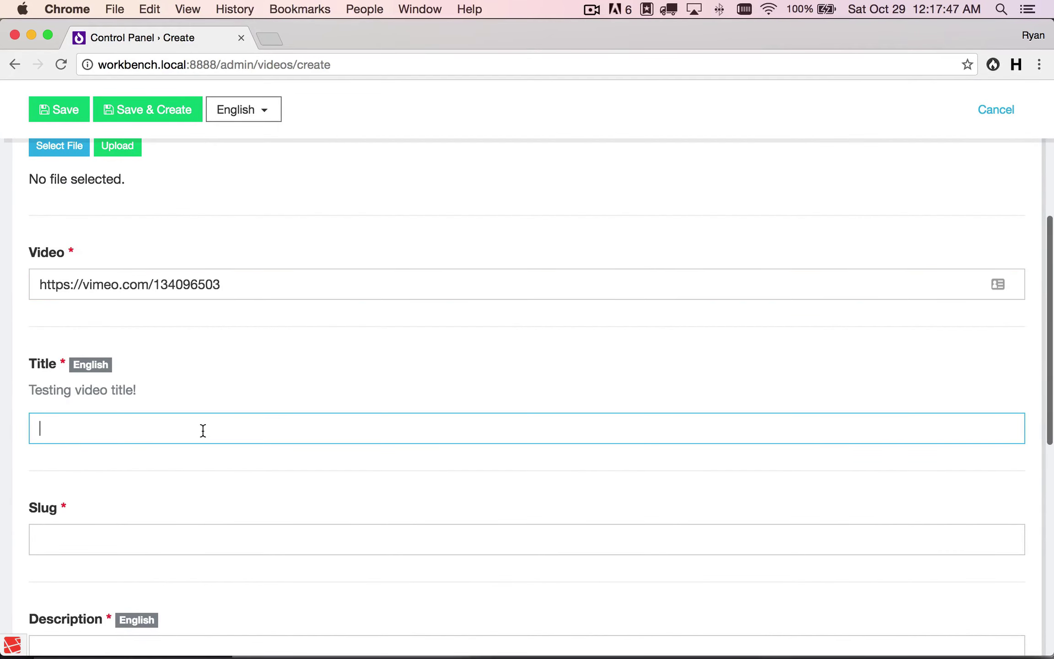
type("Perfect")
key("Tab")
key("Tab")
type("Pe")
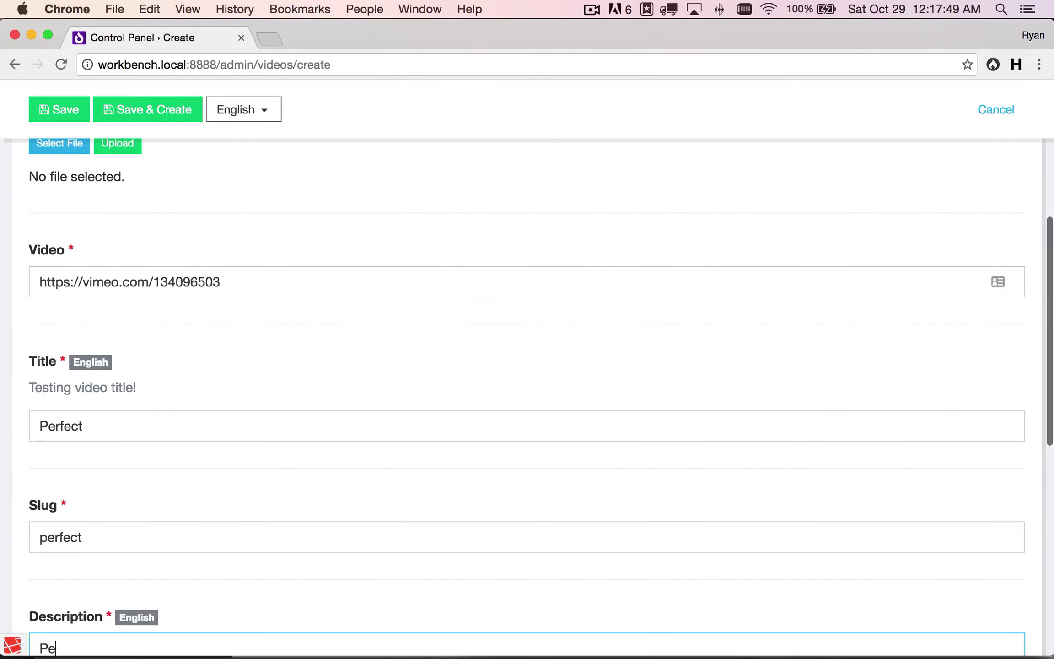
type("rf")
Step: Assign the Testing category to the new video and save the entry
key("Tab")
key("Tab")
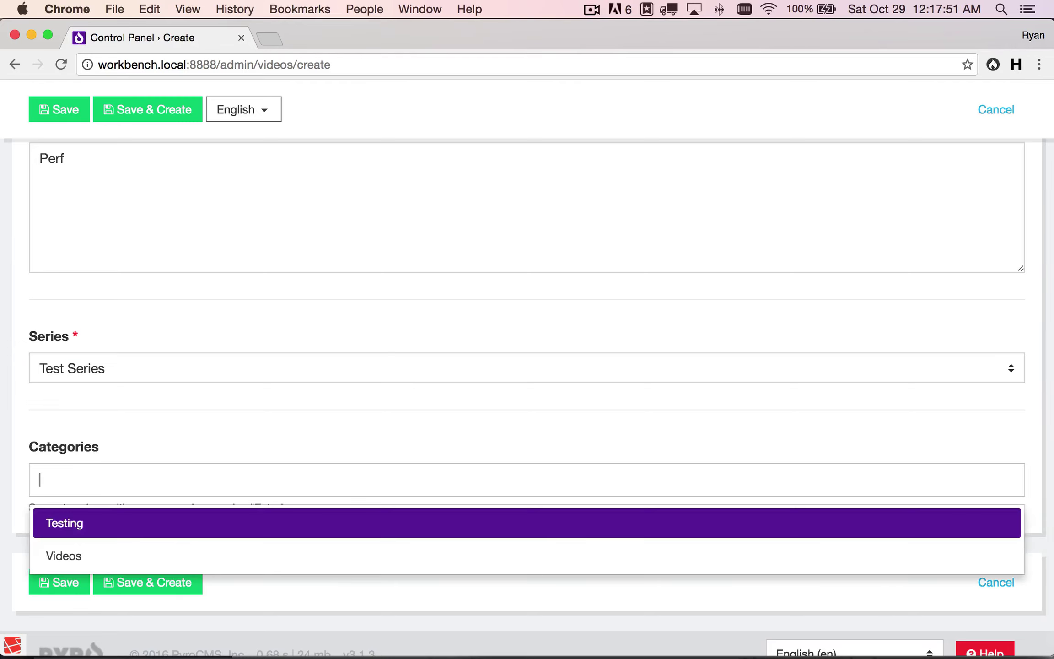
key("Return")
key("Tab")
key("Return")
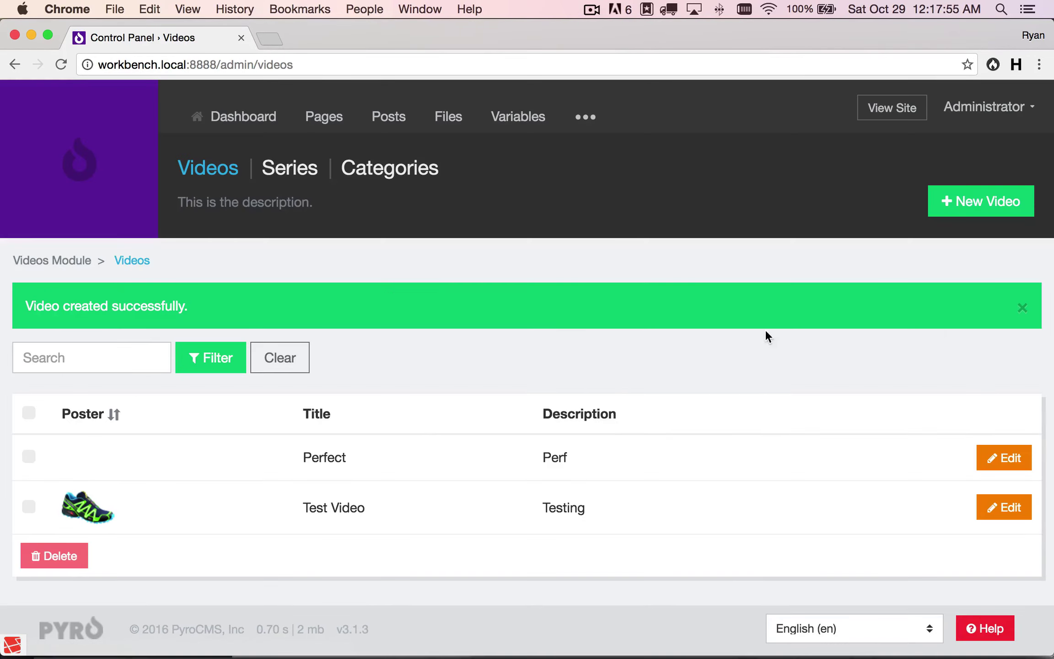
Step: Dismiss the success message on the videos page, switch to Terminal and clear its screen
left_click(1022, 307)
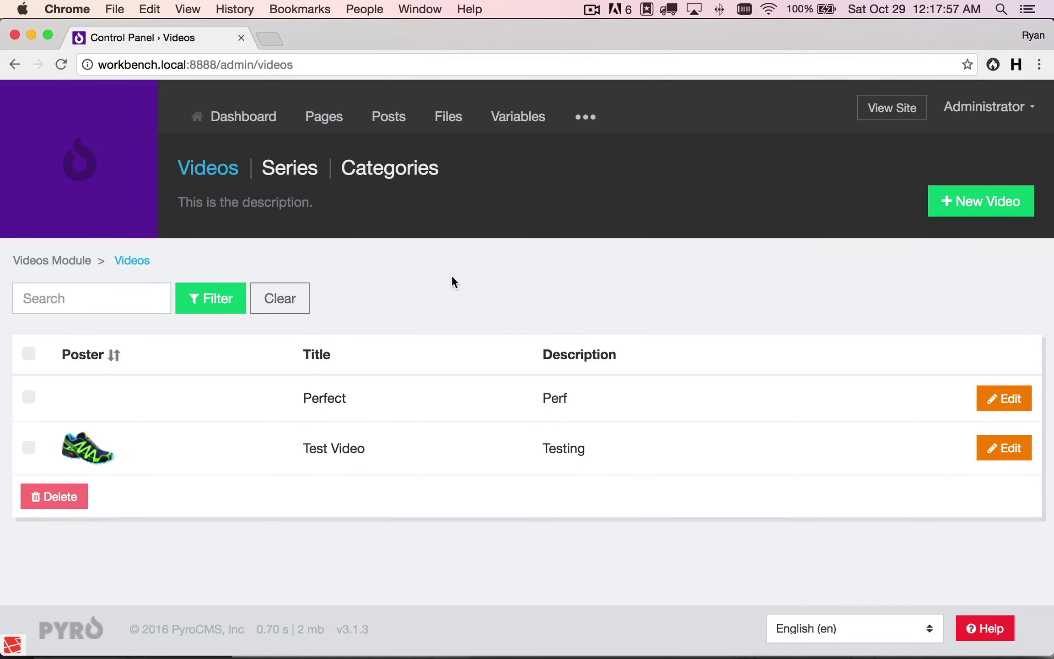
key("super+Tab")
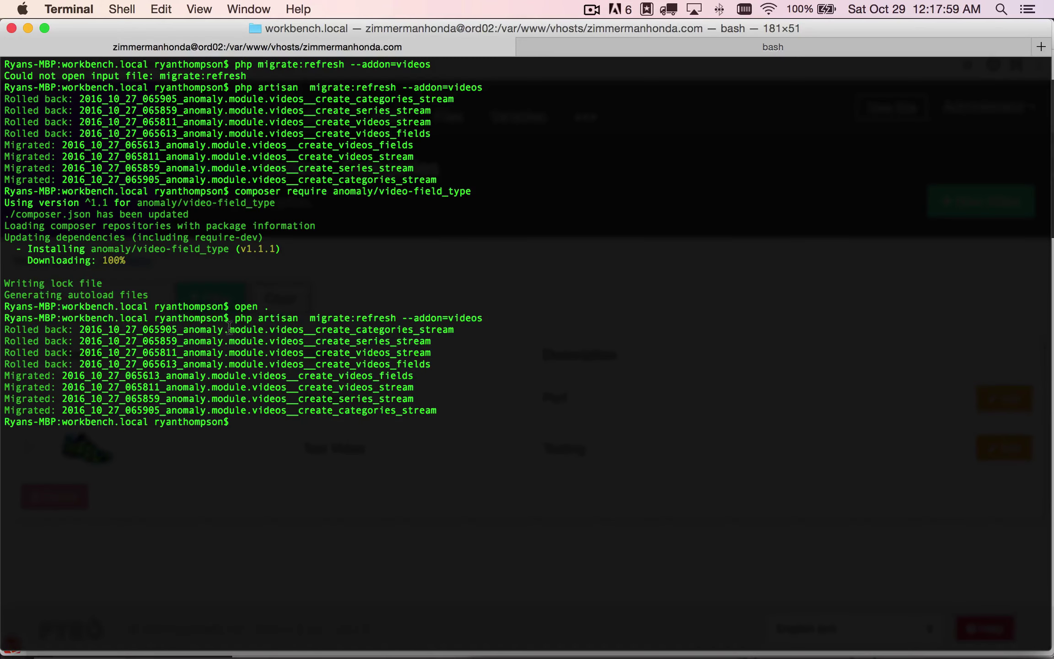
type("clear")
key("Return")
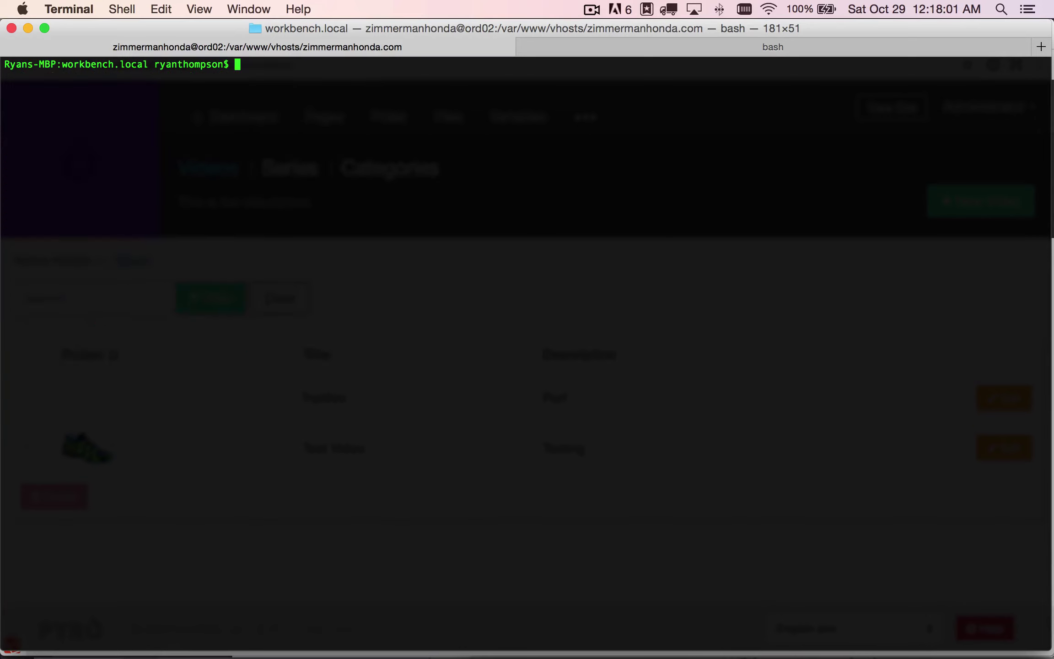
Step: Switch to the code editor and collapse the videos module's migrations and resources folders in the project tree
key("super+Tab")
left_click(224, 331)
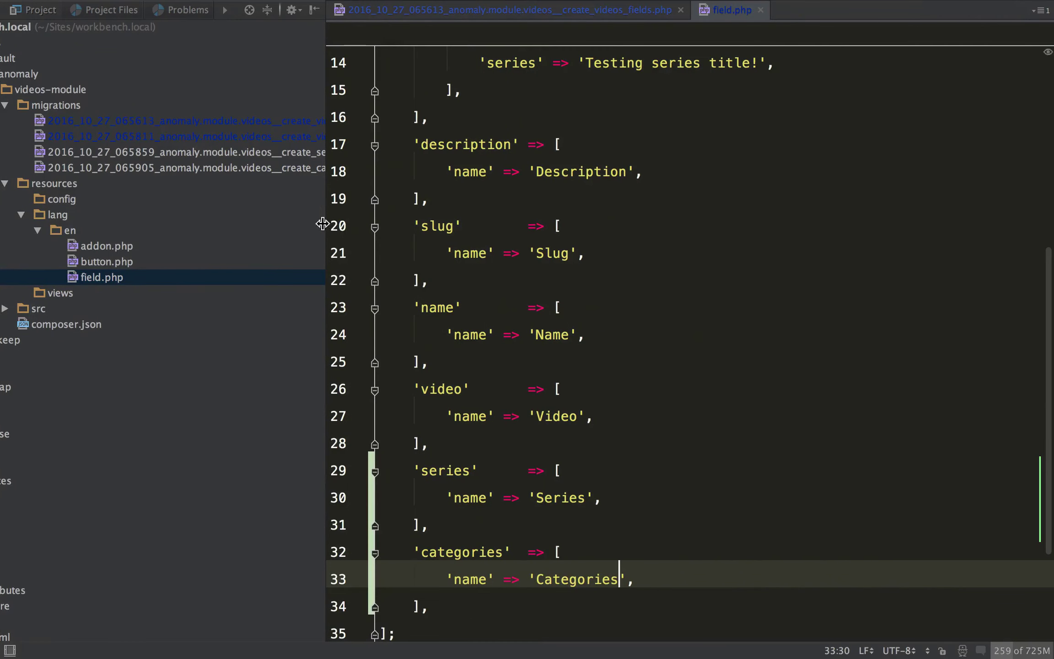
scroll(170, 186, "left", 3)
left_click(151, 187)
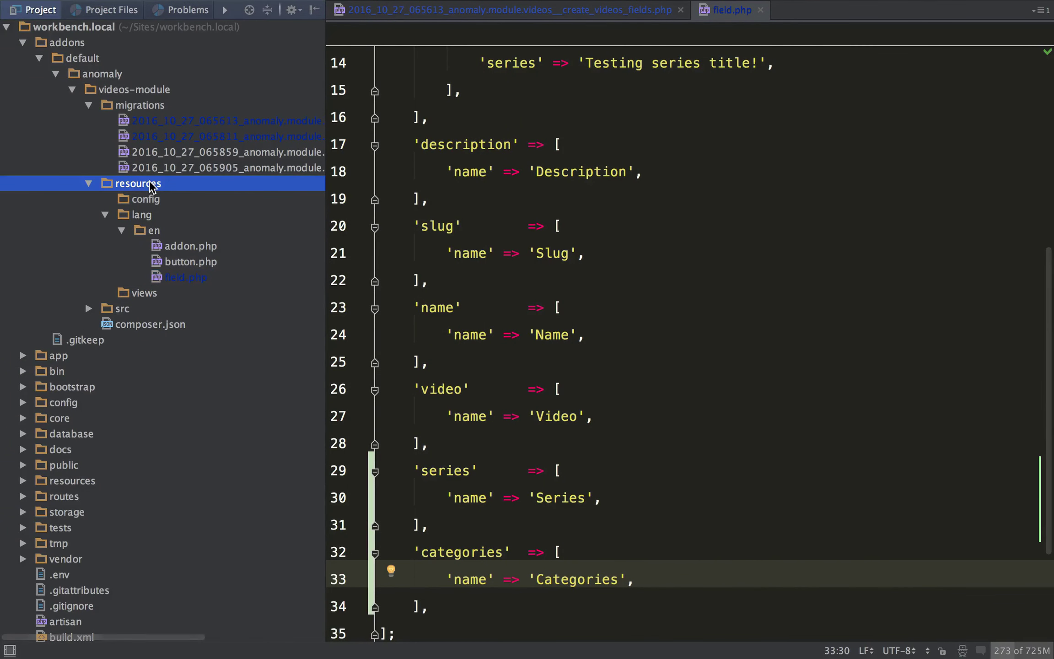
key("Up")
key("Left")
key("Left")
key("Left")
key("Down")
key("Down")
key("Down")
key("Down")
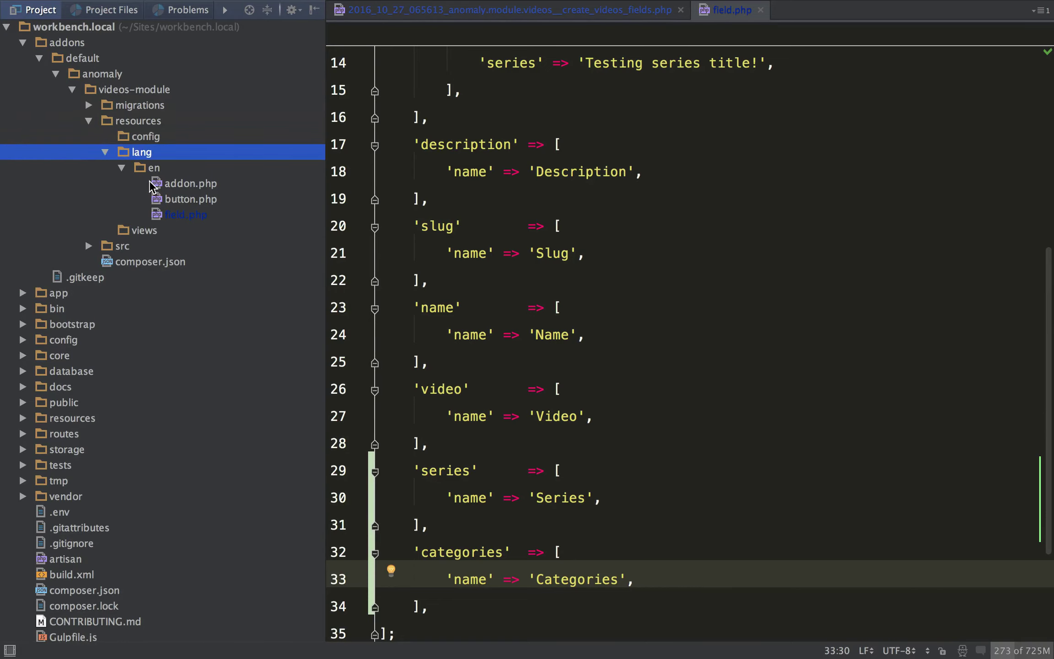
key("Left")
key("Left")
key("Left")
Step: Expand the module's src folder down to Http/Controller and collapse the Admin folder inside it
key("Down")
key("Right")
key("Right")
key("Down")
key("Right")
key("Right")
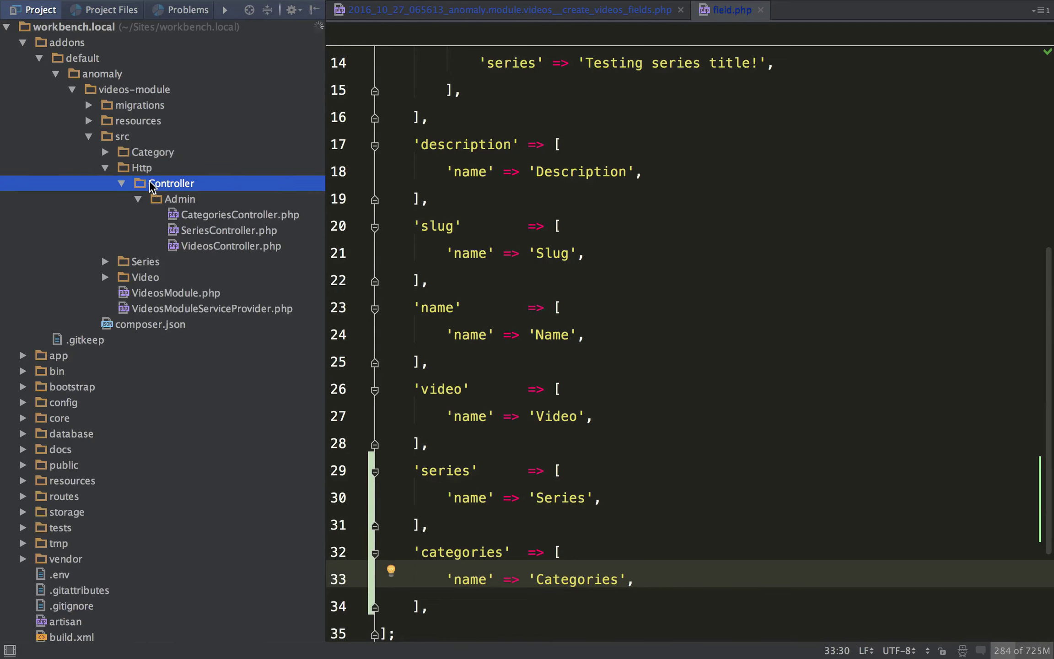
key("Down")
key("Left")
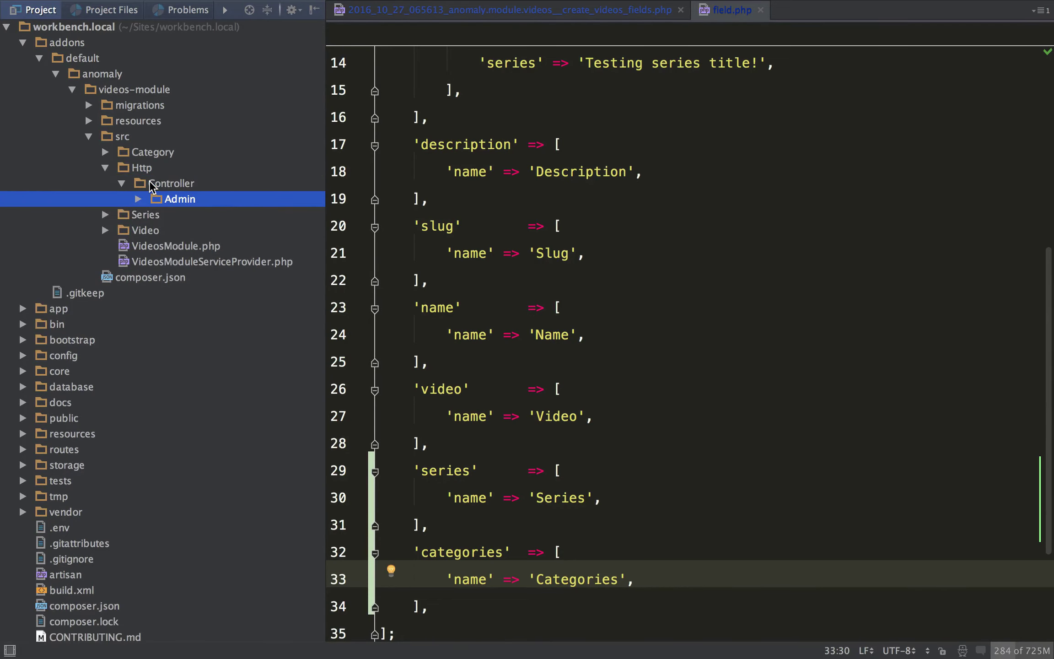
Step: Start a new PHP class in the Controller folder and name it VideosController
key("Up")
key("super+n")
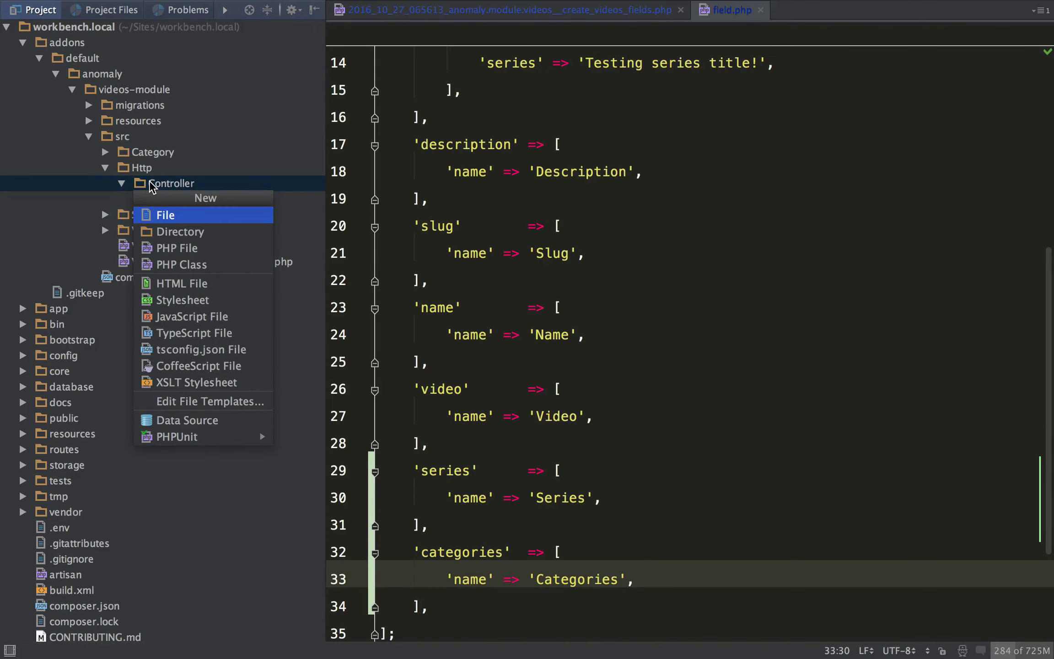
type("cl")
key("Return")
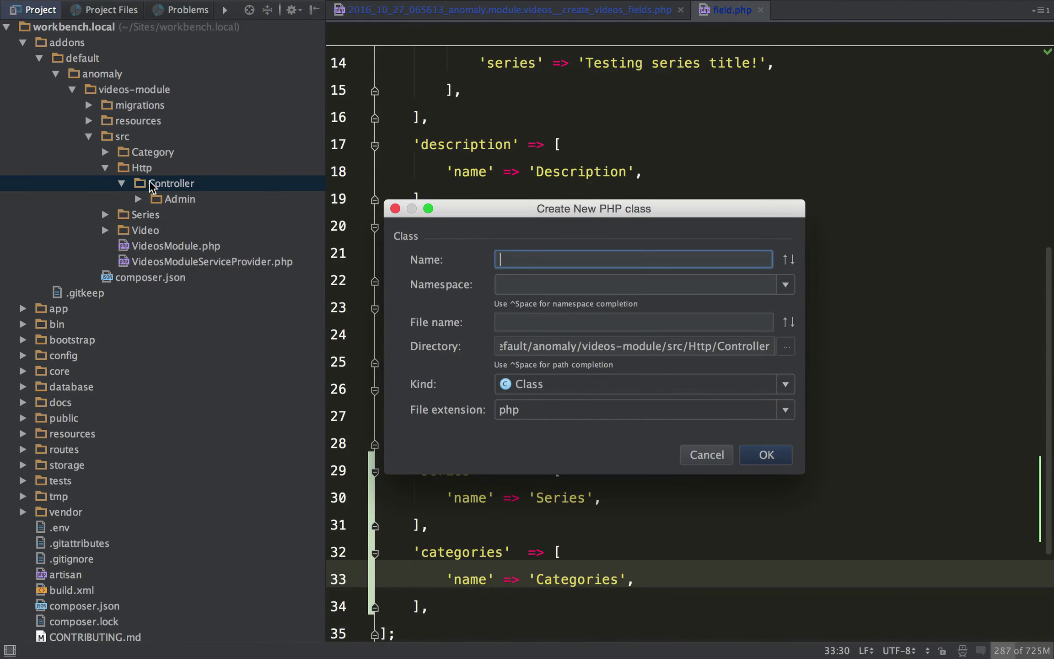
type("Videos")
type("Controller")
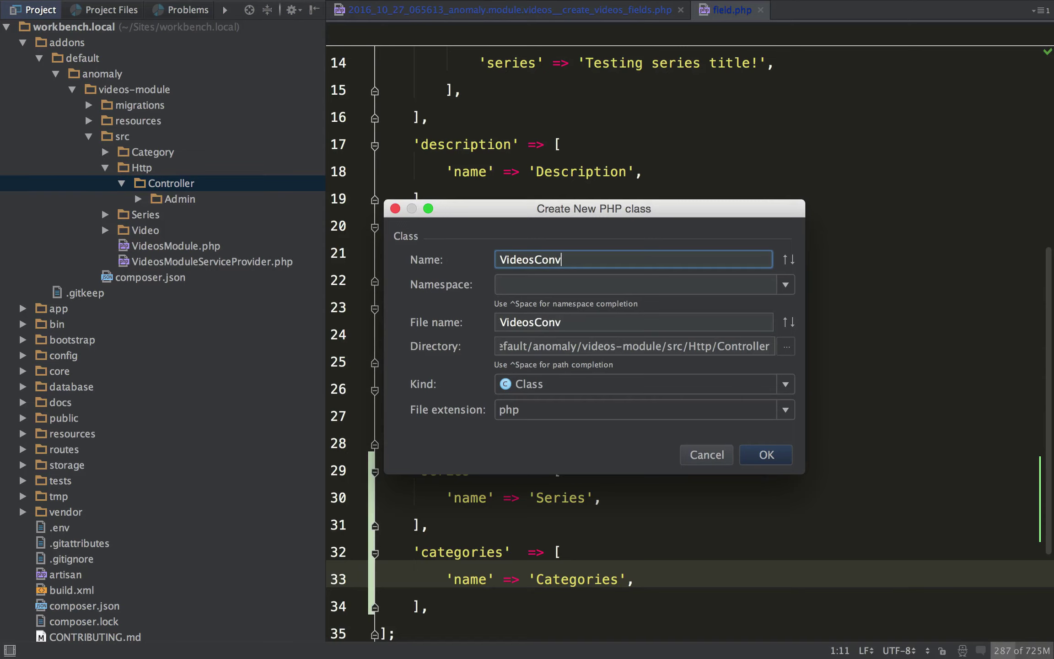
Step: Set the class namespace to Anomaly\VideosModule\Http\Controller and create the class
key("Tab")
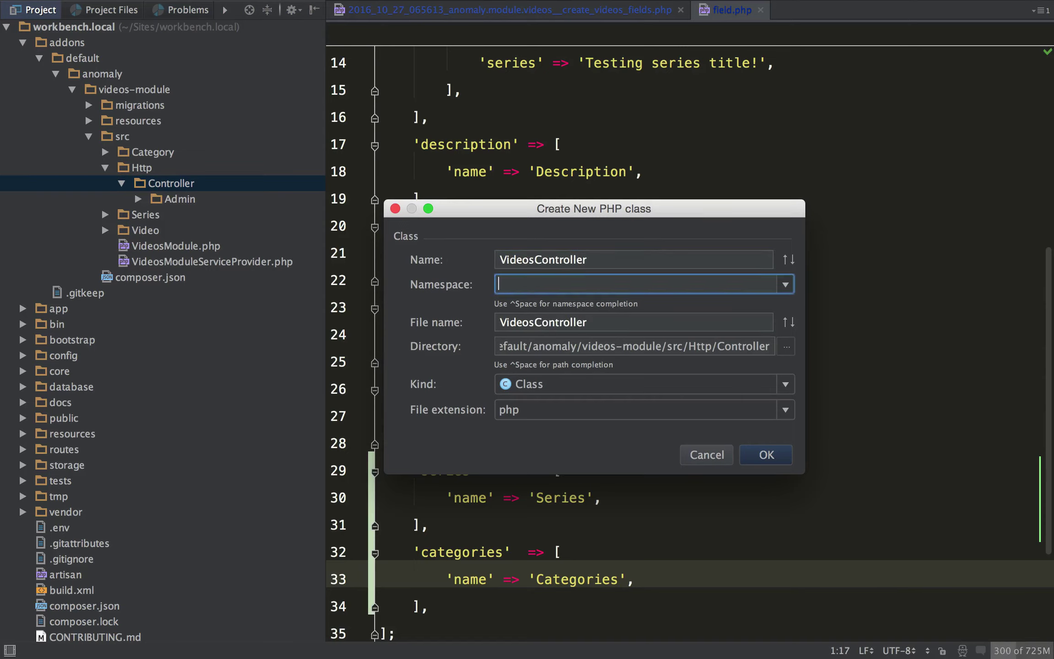
type("VideosM")
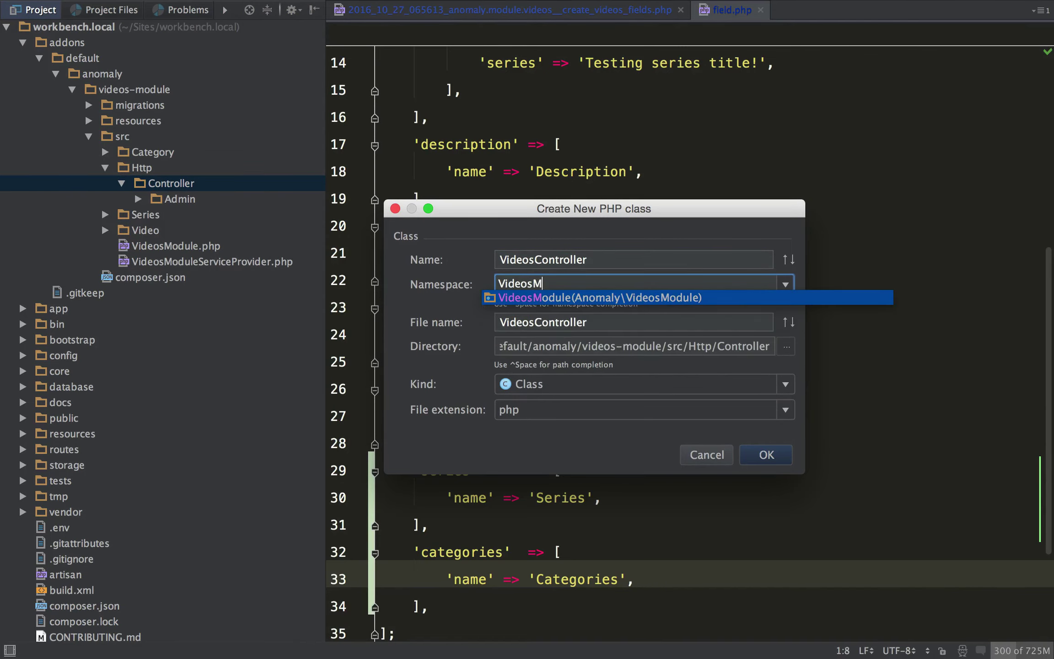
key("Return")
type("Http")
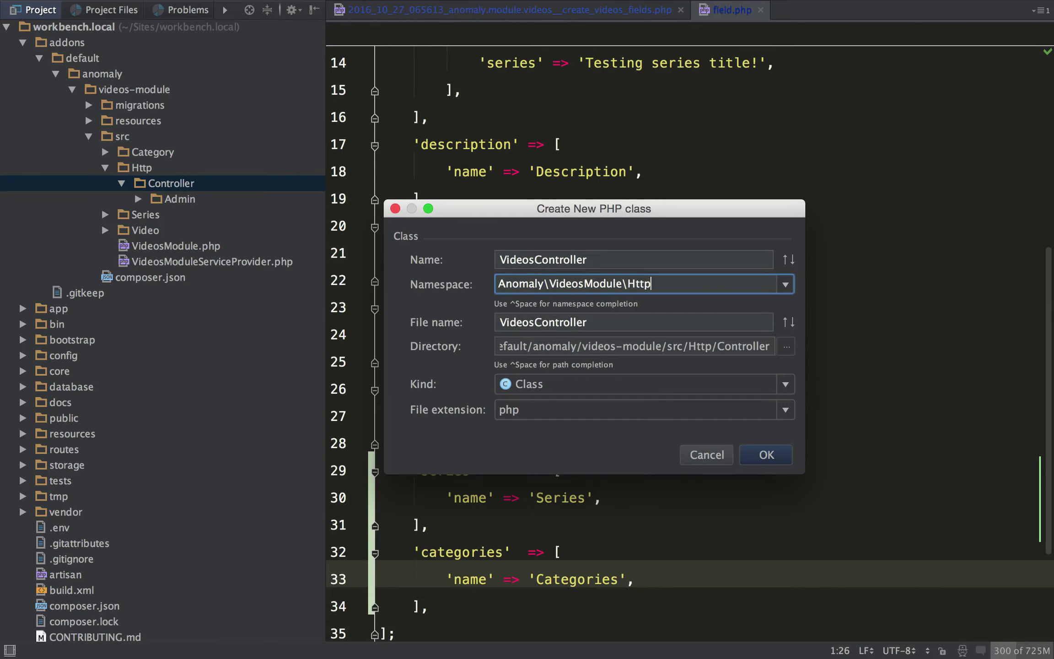
type("\\Con")
key("Return")
key("Return")
Step: Make the VideosController class extend PublicController from the Streams Platform, with its import added
left_click(618, 120)
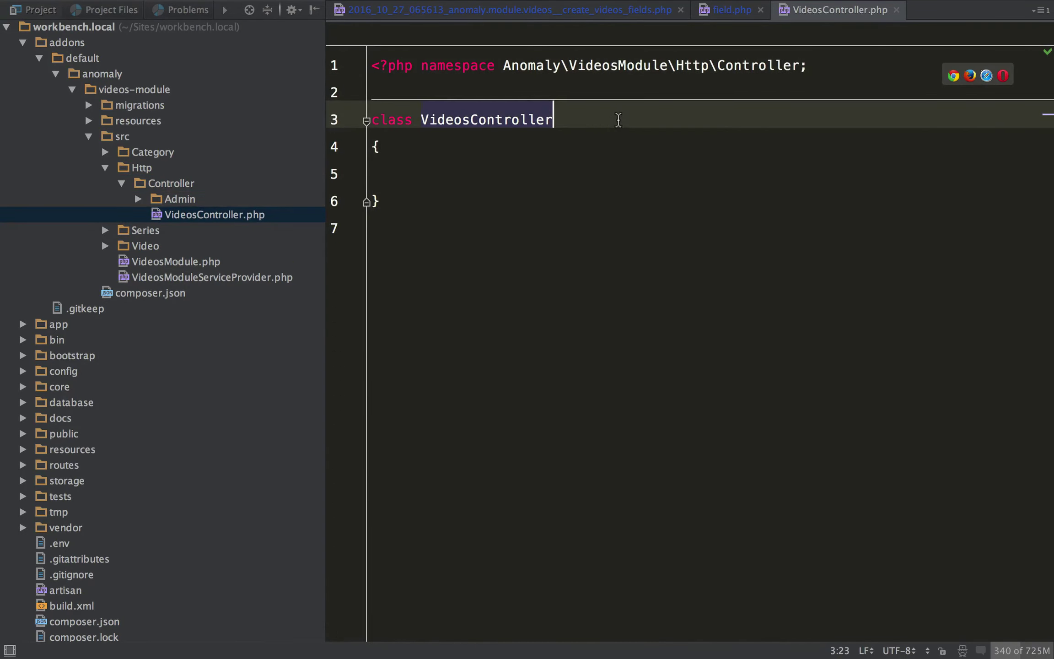
type("ex")
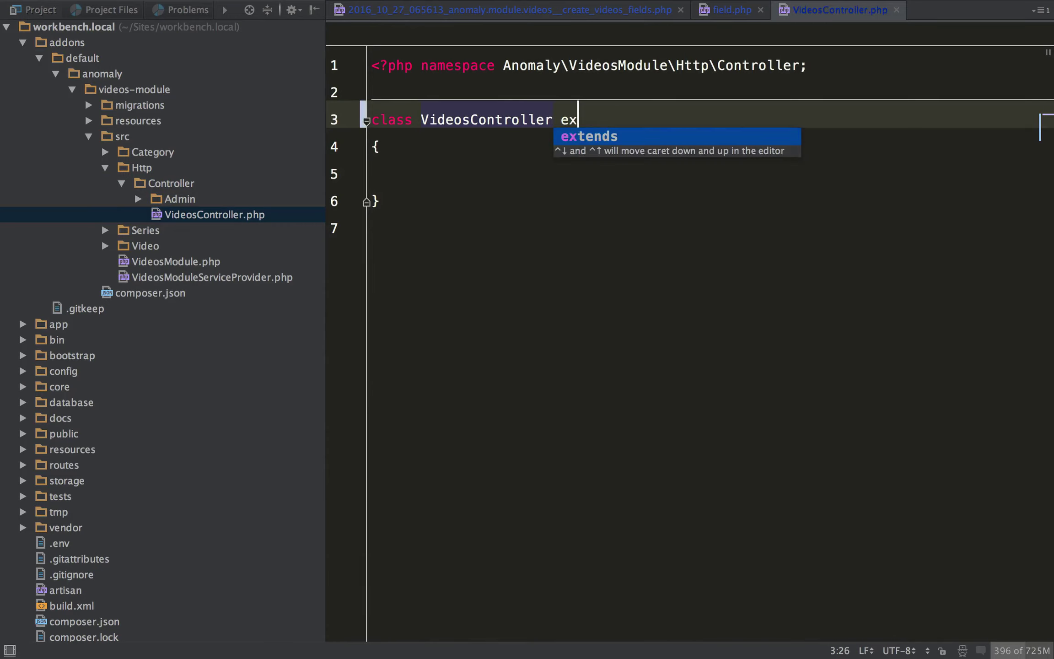
key("Return")
type("Pyro")
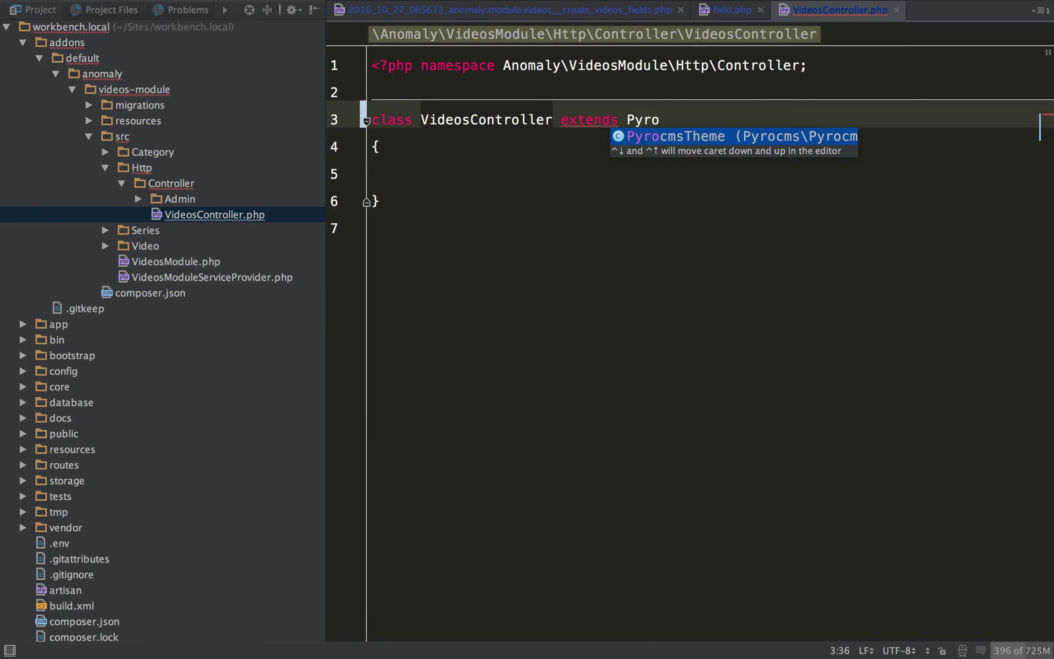
key("BackSpace")
key("BackSpace")
key("BackSpace")
type("ublicCOn")
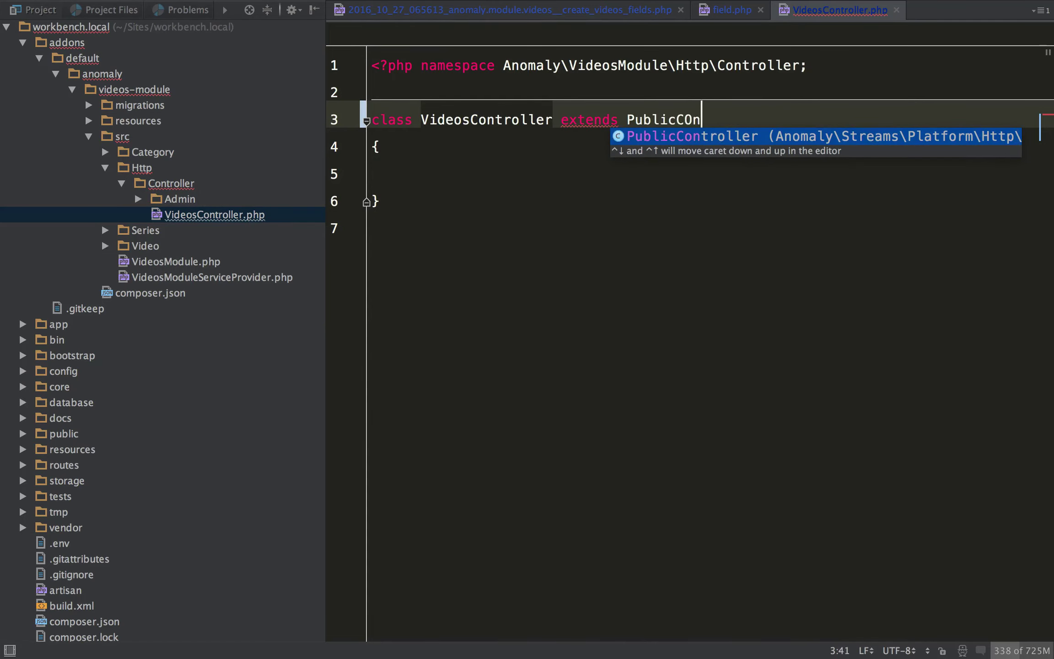
key("Return")
Step: Add an empty public index() function without parameters to the VideosController class
key("Down")
key("Return")
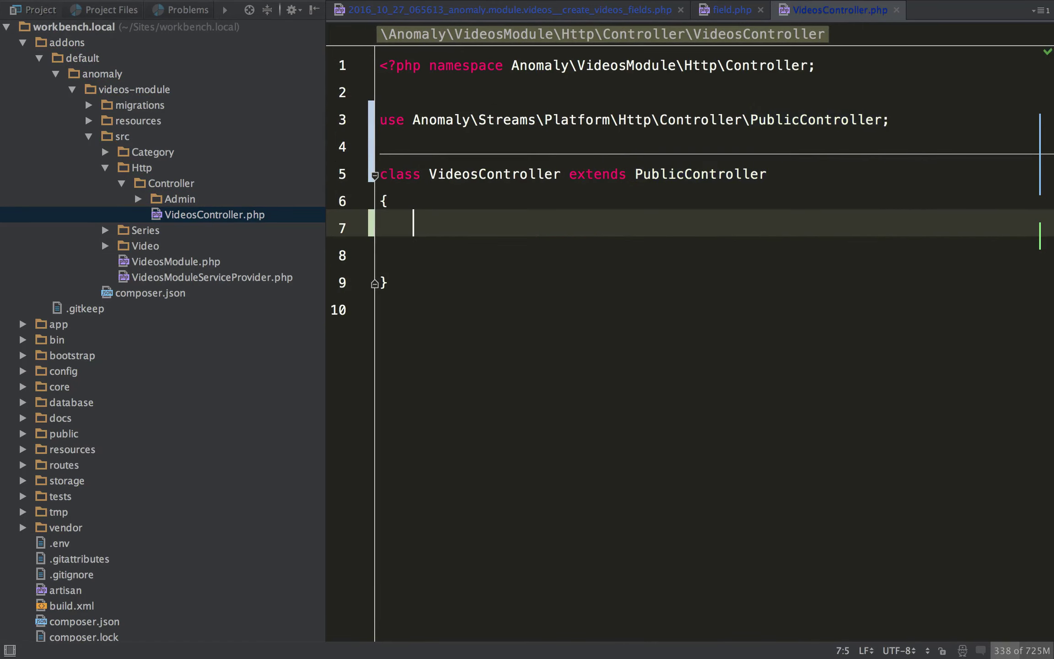
key("Return")
type("pu")
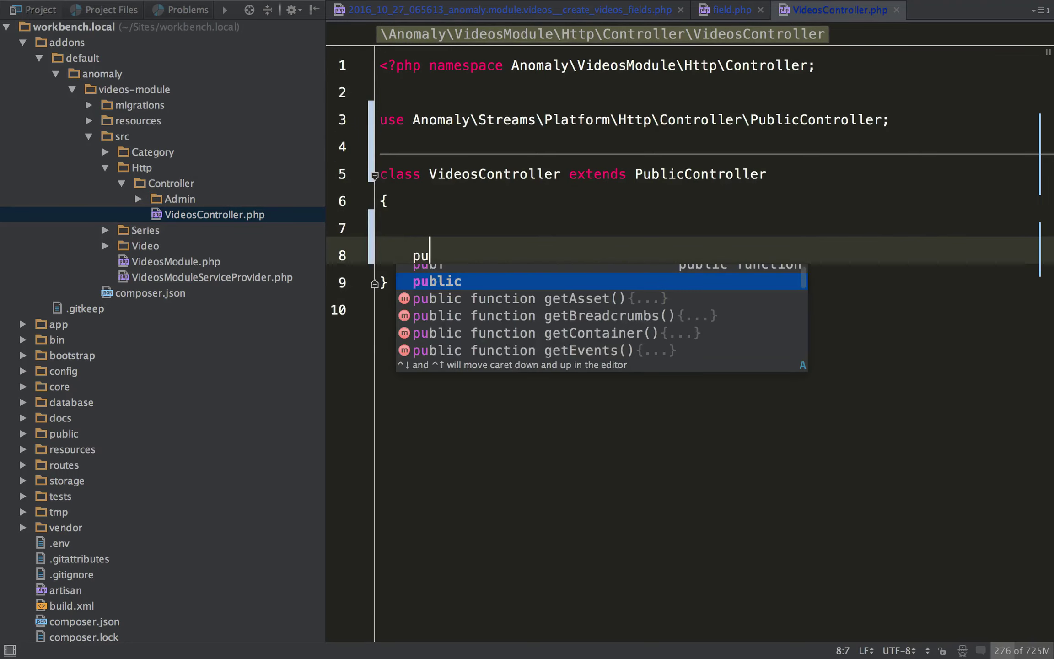
key("Return")
type("index")
key("Tab")
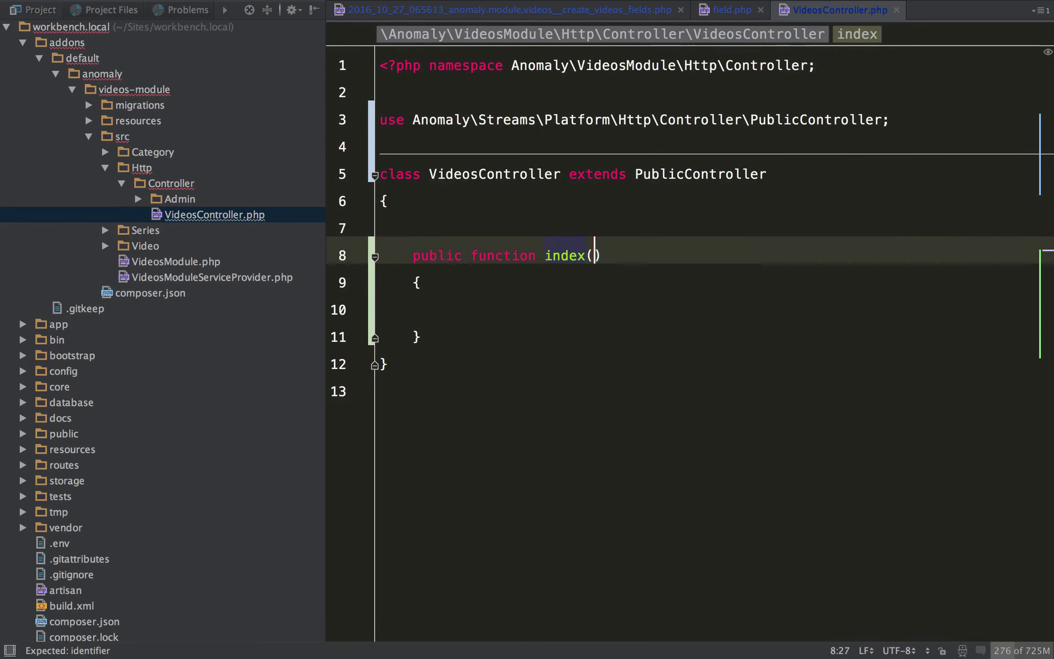
key("Tab")
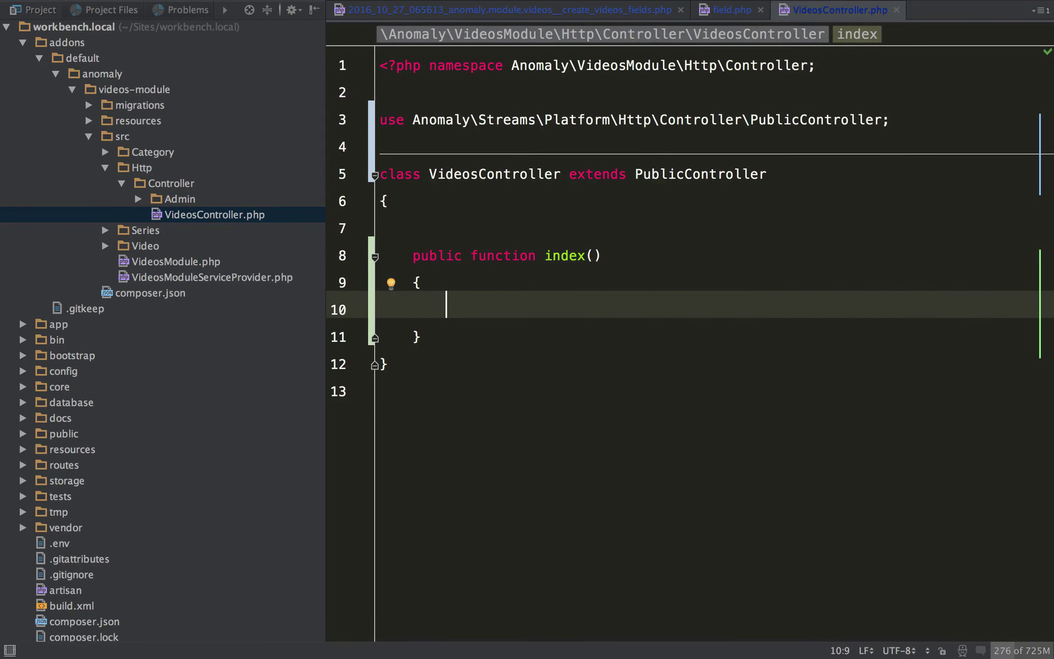